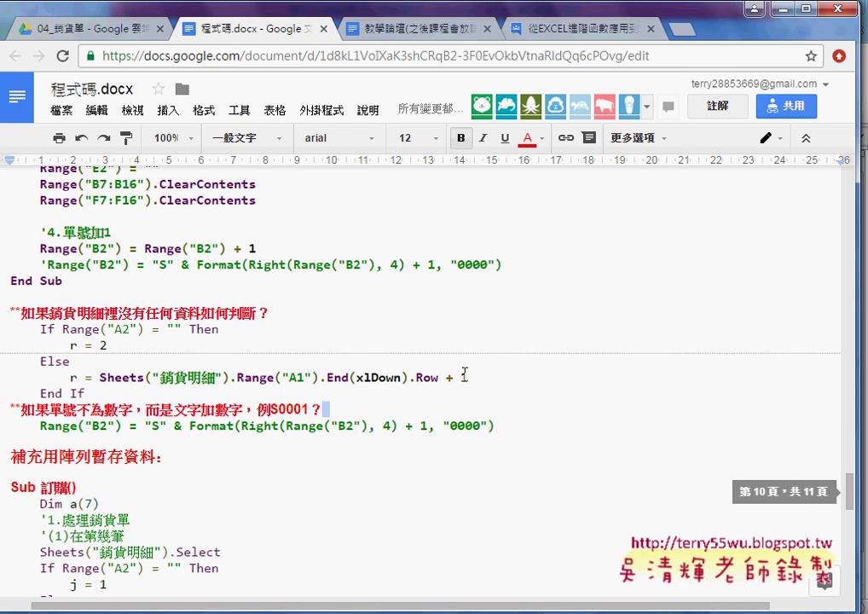
# Highlight the empty-sales-sheet heading in the Google Docs notes, then switch to Excel.
pyautogui.moveTo(82, 281); pyautogui.dragTo(265, 290)
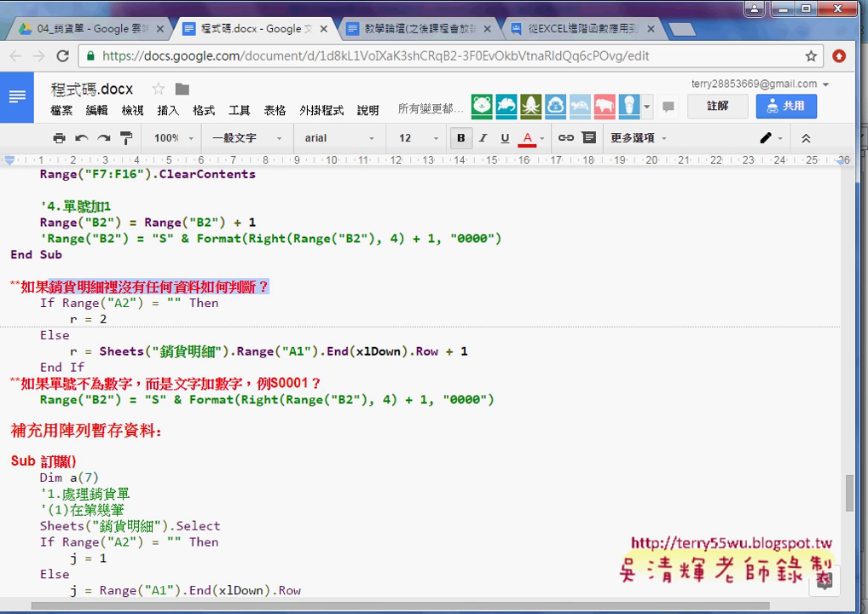
pyautogui.hotkey('alt', 'Tab')
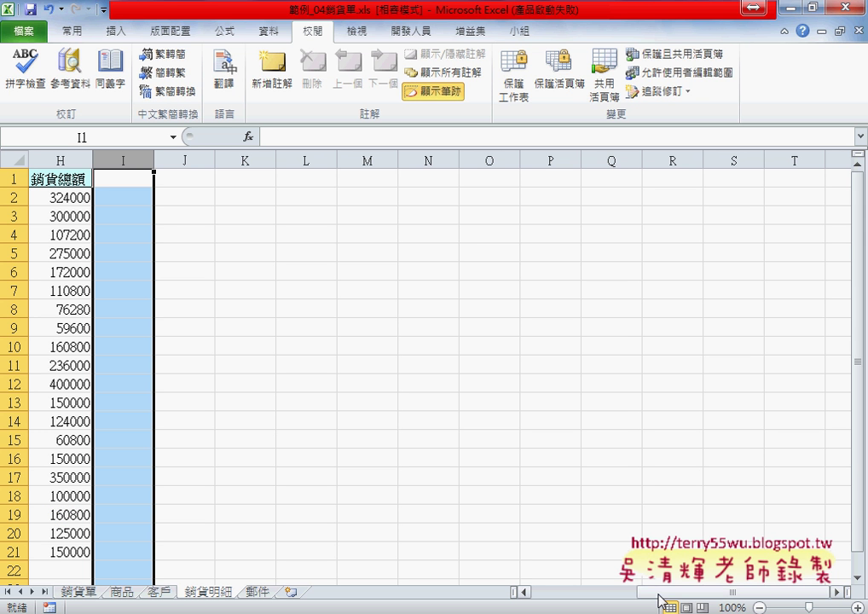
# Clear all order records in A2:H21 on 銷貨明細, leaving only the header row.
pyautogui.moveTo(664, 602); pyautogui.dragTo(504, 580)
pyautogui.moveTo(51, 197); pyautogui.dragTo(640, 552)
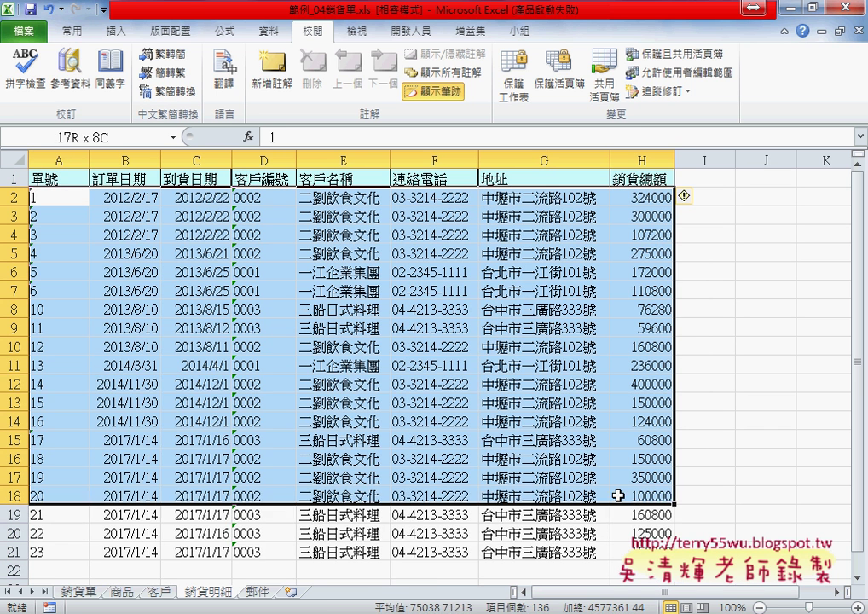
pyautogui.press('Delete')
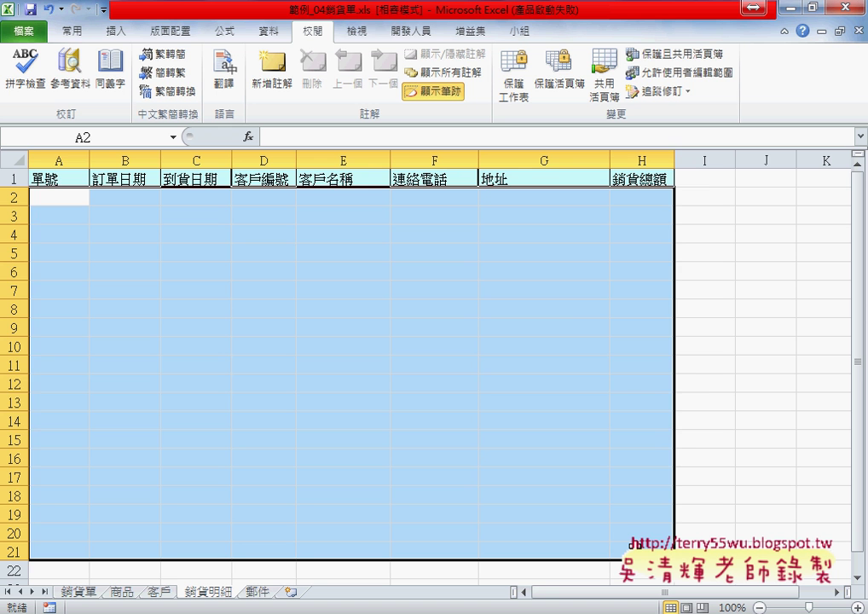
pyautogui.click(639, 328)
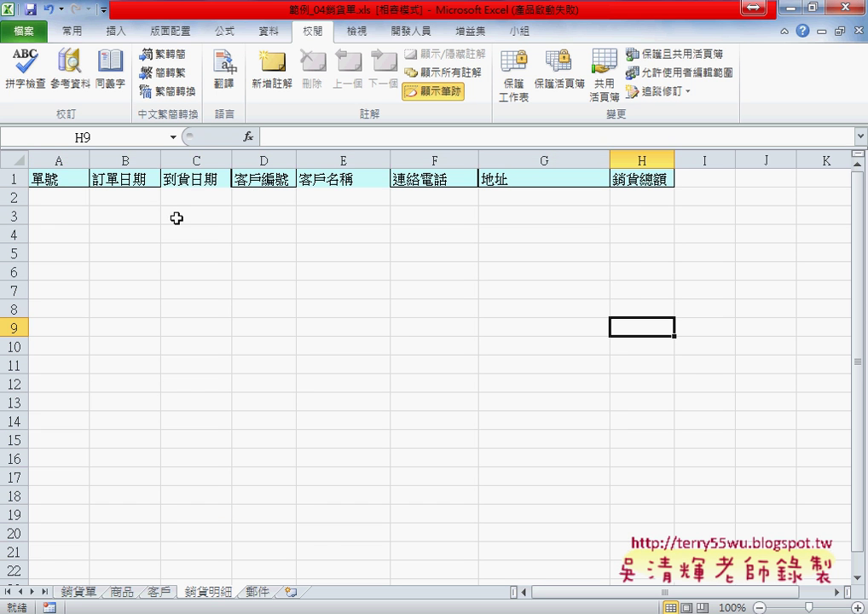
# Test Ctrl+Down from A1 on the empty column, then open Module2 in the VBA editor.
pyautogui.click(69, 179)
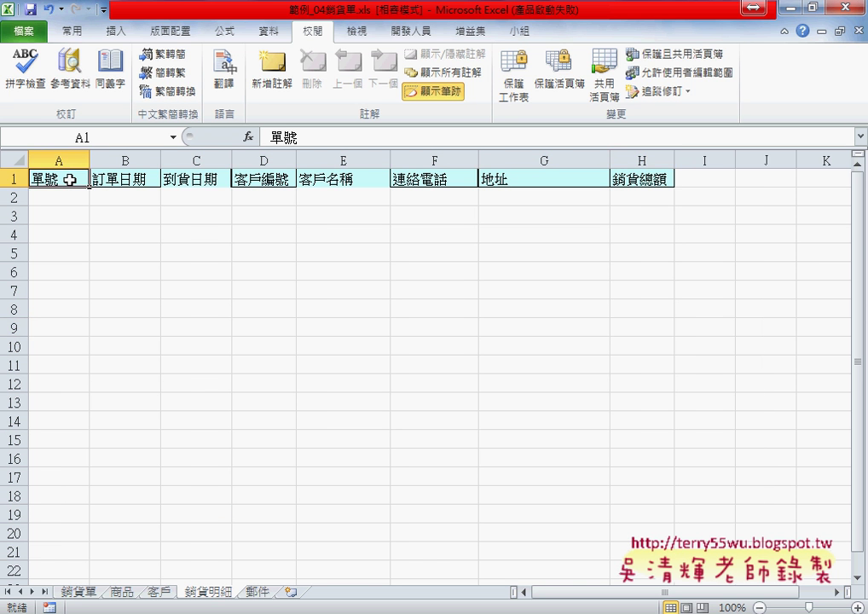
pyautogui.hotkey('ctrl', 'Down')
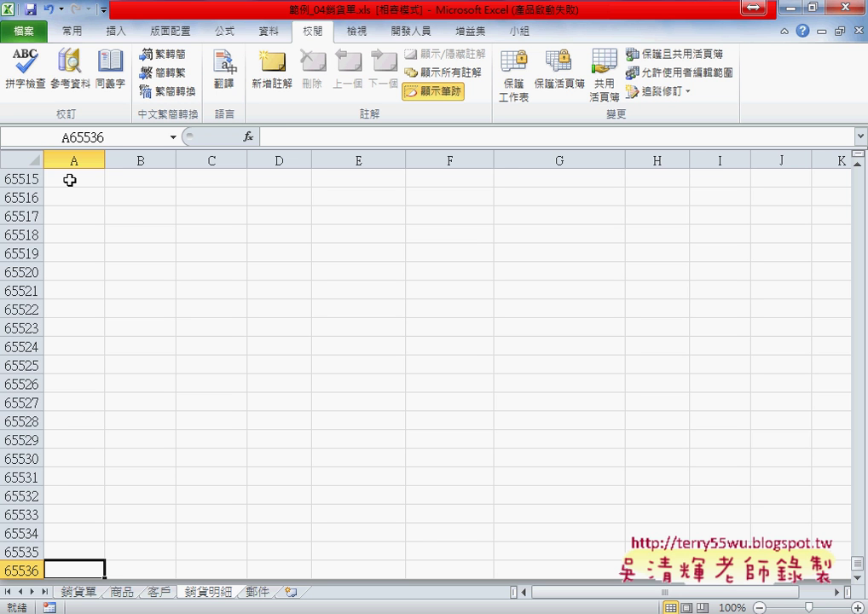
pyautogui.hotkey('ctrl', 'Up')
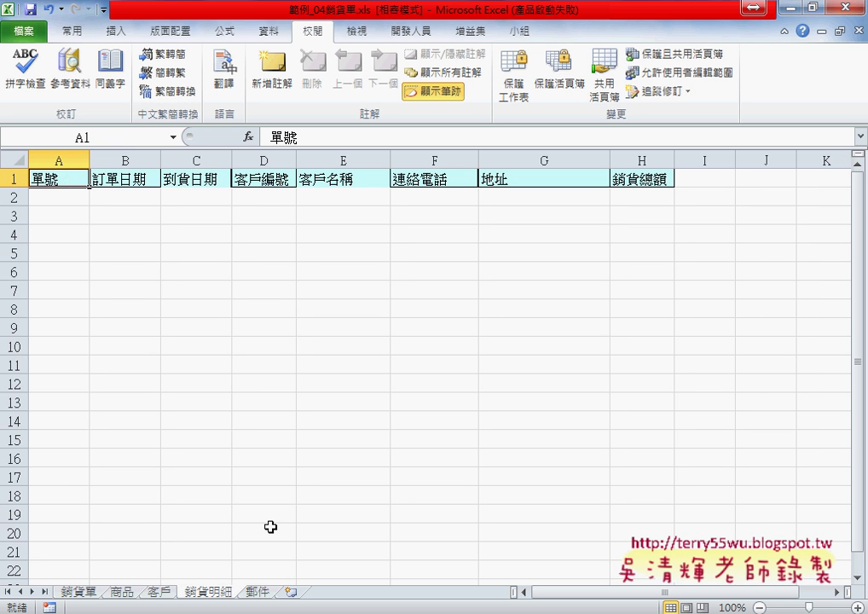
pyautogui.hotkey('alt', 'F11')
pyautogui.scroll(6, 518, 515)
# Insert two blank lines above the r = Sheets(...) row-finding line in 新增資料.
pyautogui.scroll(3, 519, 515)
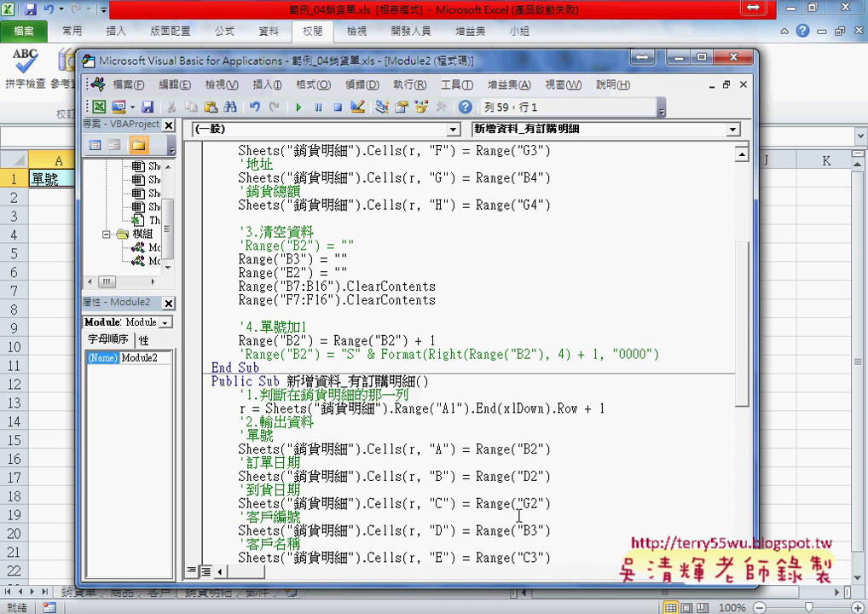
pyautogui.scroll(5, 518, 514)
pyautogui.moveTo(265, 178); pyautogui.dragTo(624, 184)
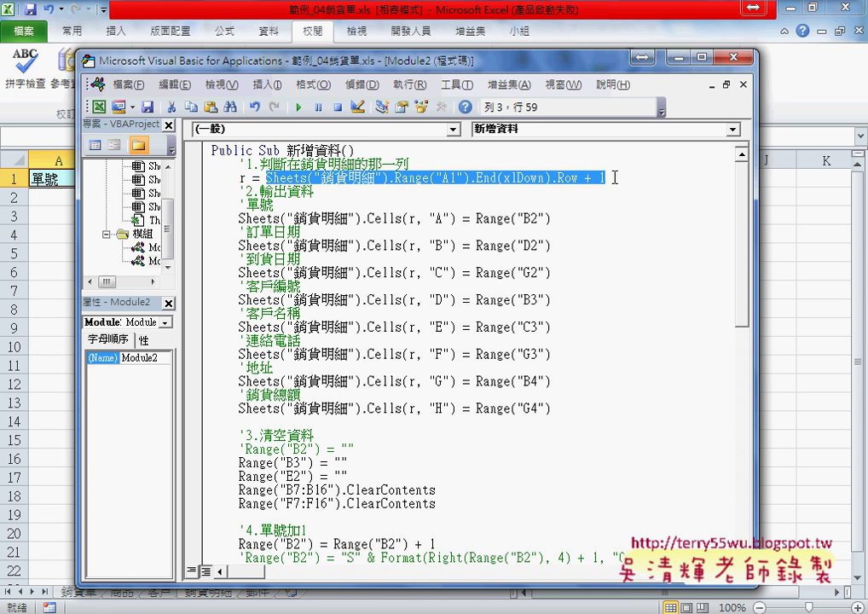
pyautogui.press('Right')
pyautogui.press('Home')
pyautogui.press('Return')
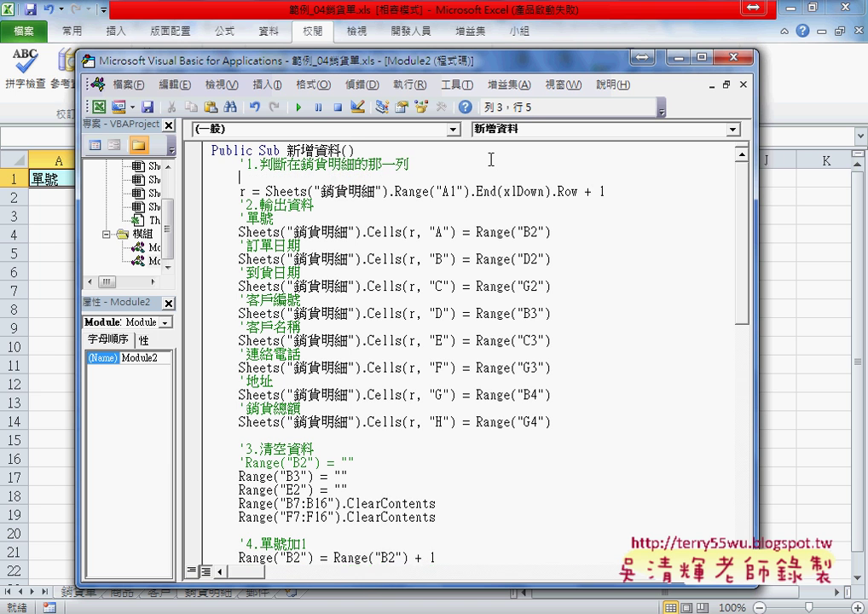
pyautogui.press('Return')
pyautogui.press('Up')
pyautogui.press('Up')
# Type the If Range("A2") = "" Then / Else / End If skeleton on the new lines.
pyautogui.write('ㄌ')
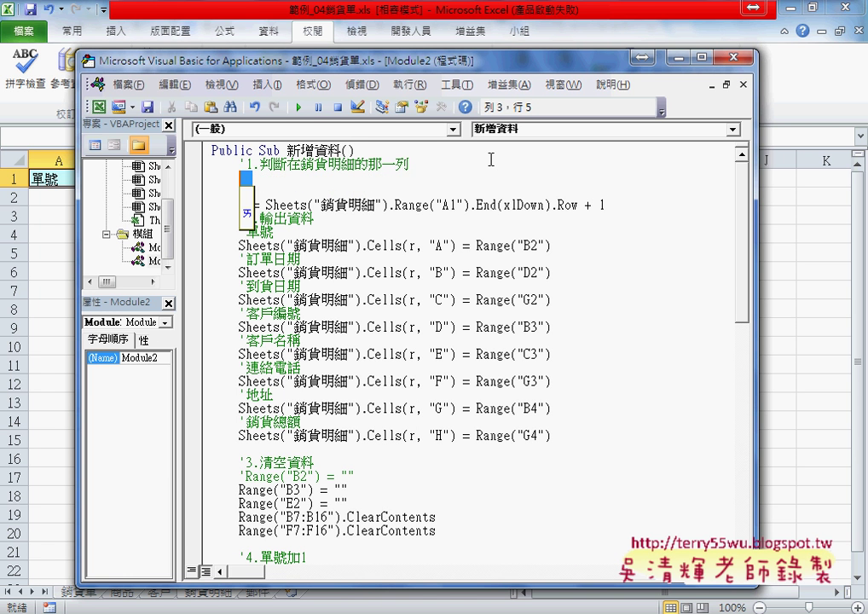
pyautogui.press('Escape')
pyautogui.write('if')
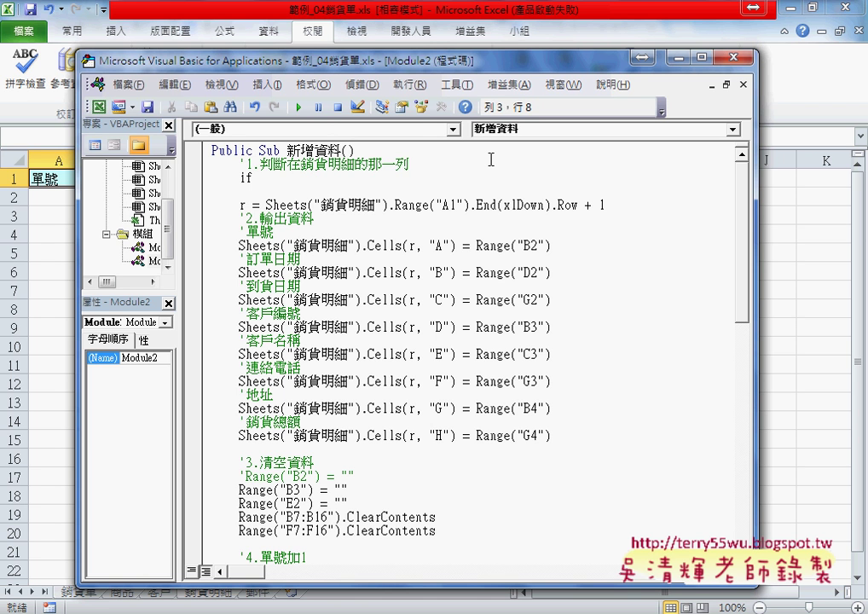
pyautogui.moveTo(264, 61); pyautogui.dragTo(482, 92)
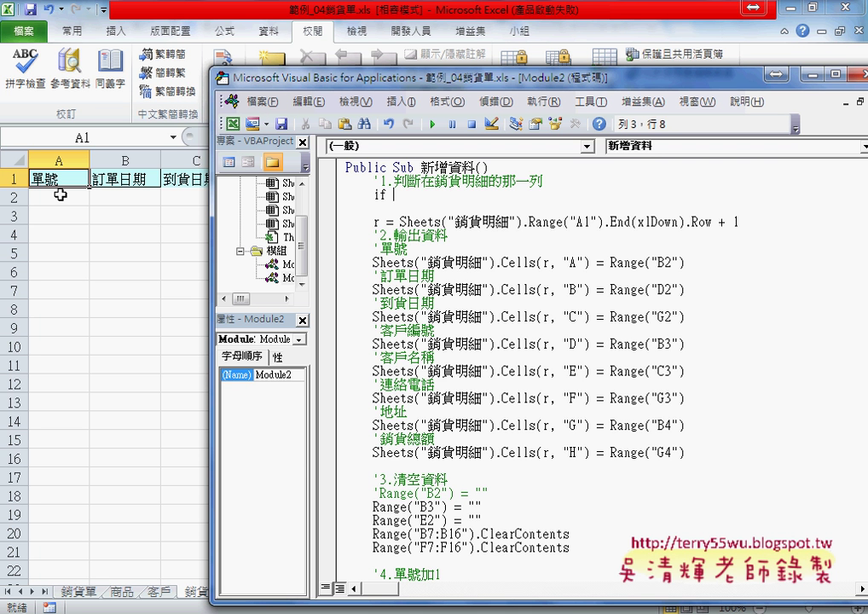
pyautogui.write('ra')
pyautogui.write('nge(')
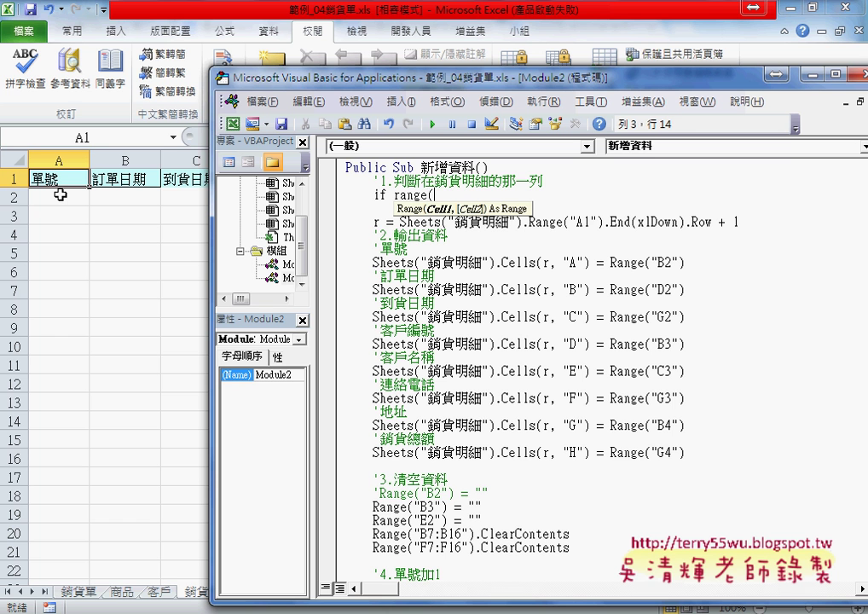
pyautogui.write('"A2')
pyautogui.write('")')
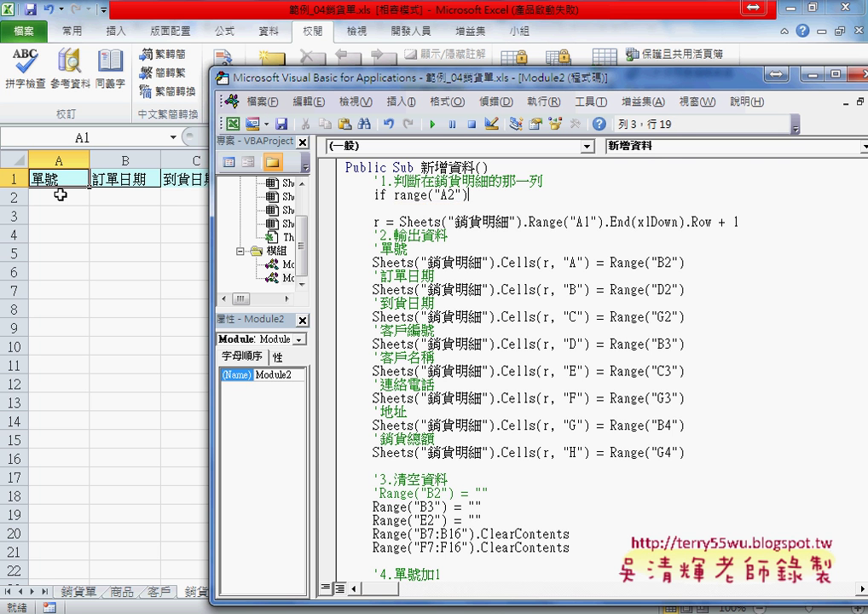
pyautogui.write('=""')
pyautogui.write(' th')
pyautogui.write('en')
pyautogui.press('Return')
pyautogui.press('Return')
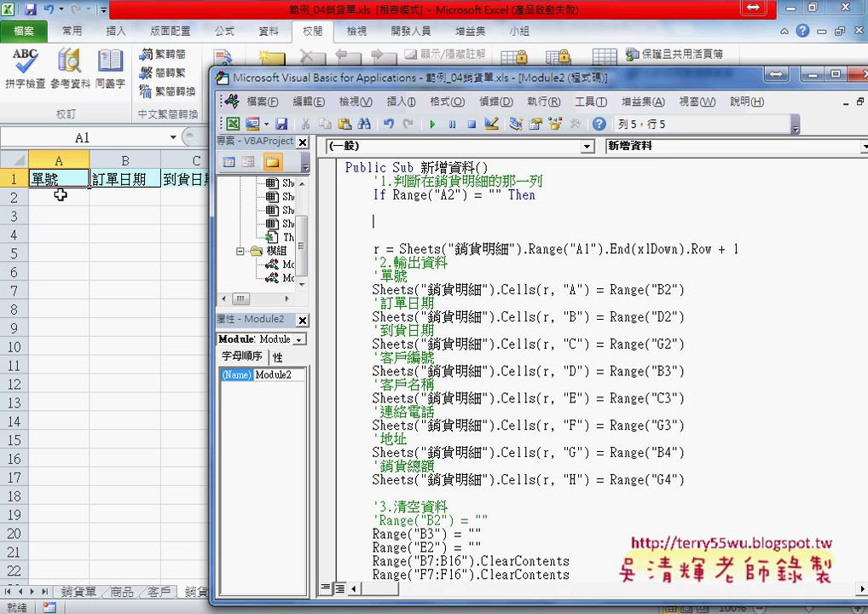
pyautogui.write('else')
pyautogui.press('Return')
pyautogui.press('Return')
pyautogui.write('e')
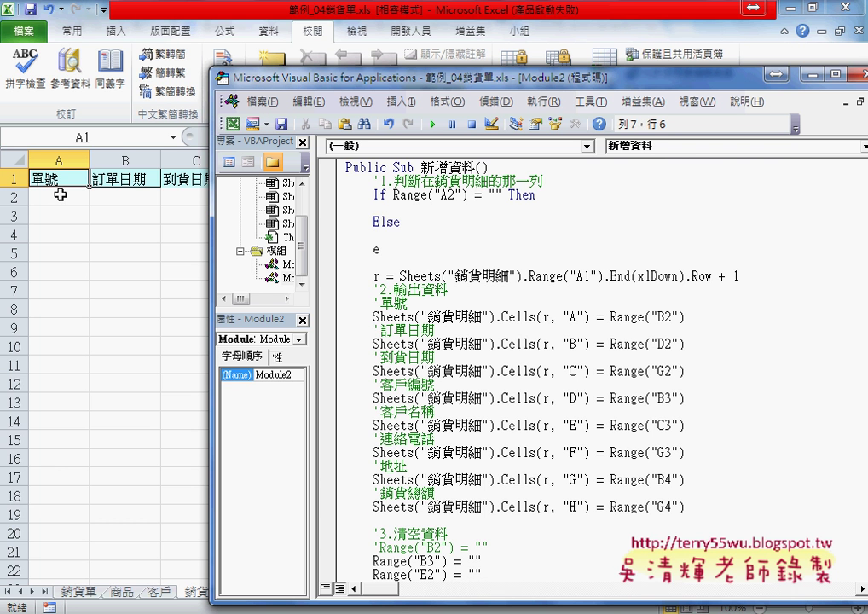
pyautogui.write('nd if')
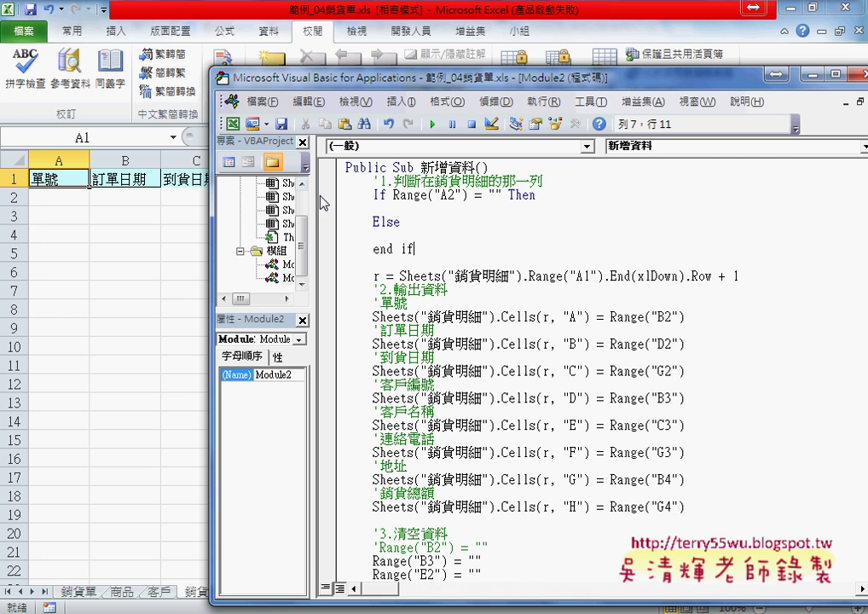
pyautogui.click(375, 208)
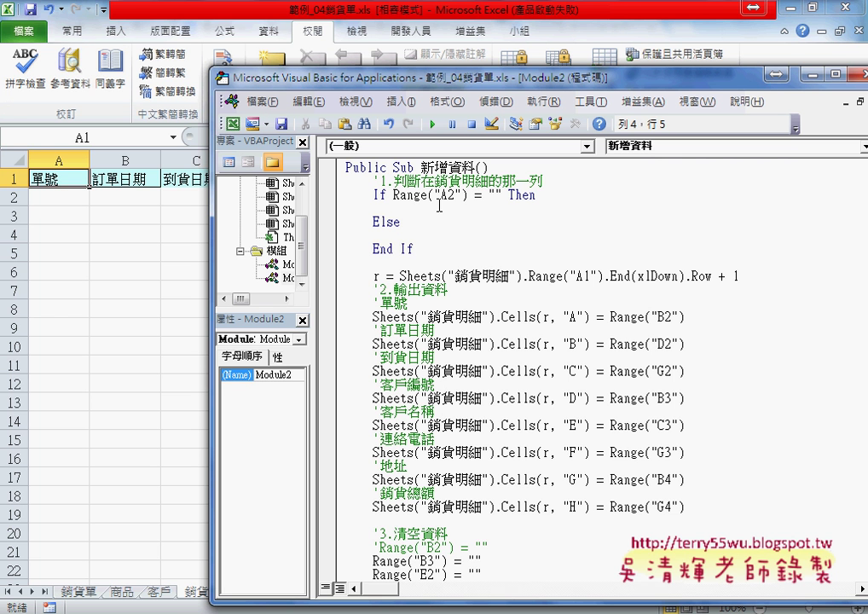
# Add an indented r = 2 statement in the If branch.
pyautogui.press('Tab')
pyautogui.write('r=')
pyautogui.write('2')
# Move the r = Sheets(...) row-finding line under Else, indented, and return to Excel.
pyautogui.moveTo(739, 277)
pyautogui.mouseDown()
pyautogui.moveTo(341, 277)
pyautogui.moveTo(386, 235)
pyautogui.mouseUp()
pyautogui.click(372, 236)
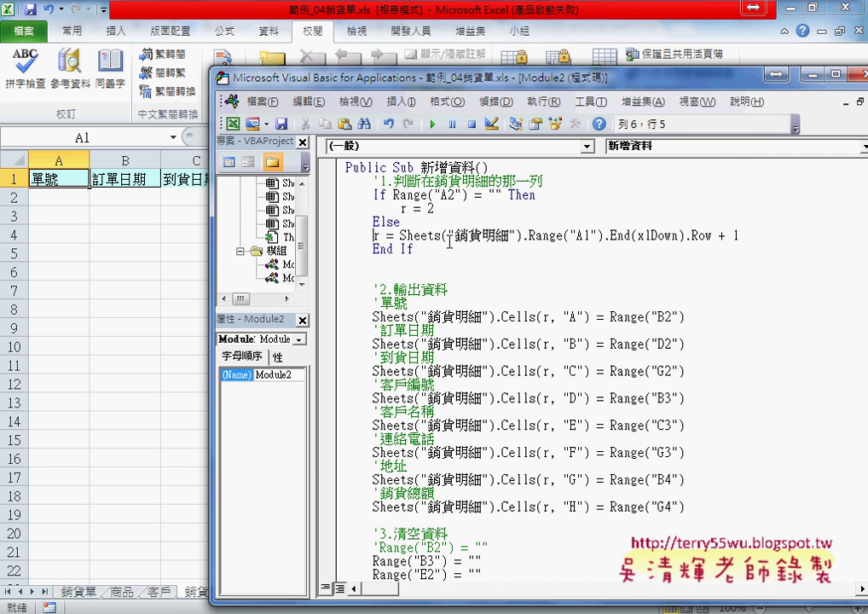
pyautogui.press('Tab')
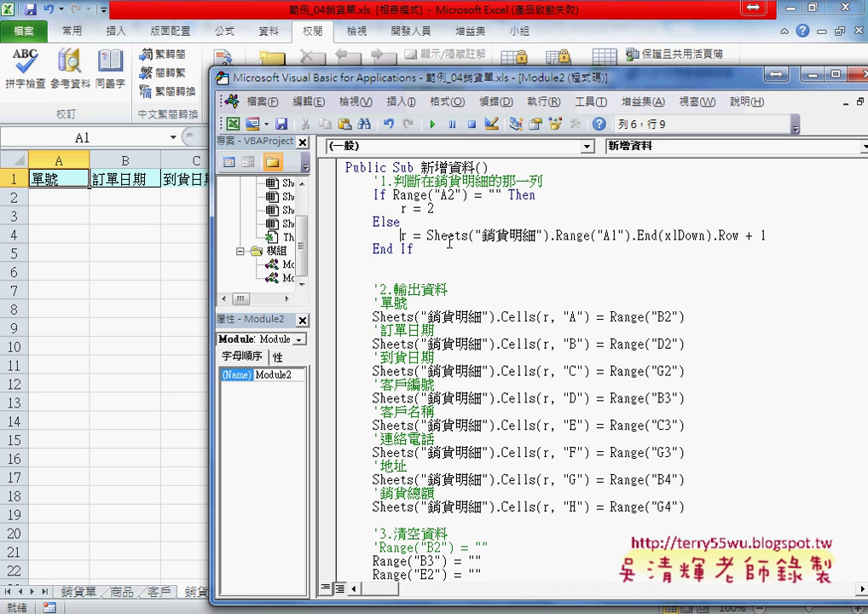
pyautogui.click(61, 181)
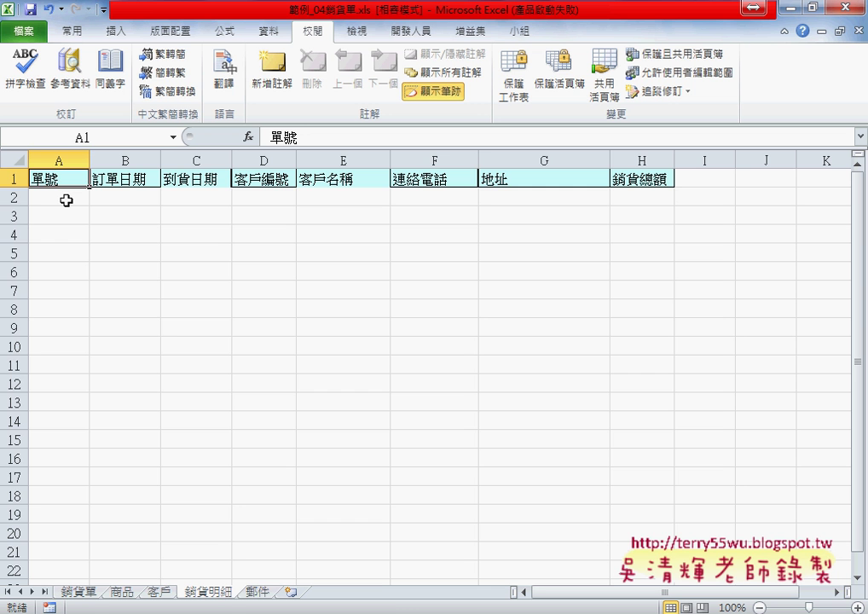
# Restore the order records, then clear A3:H21 so only row 2's record remains.
pyautogui.click(66, 201)
pyautogui.hotkey('ctrl', 'v')
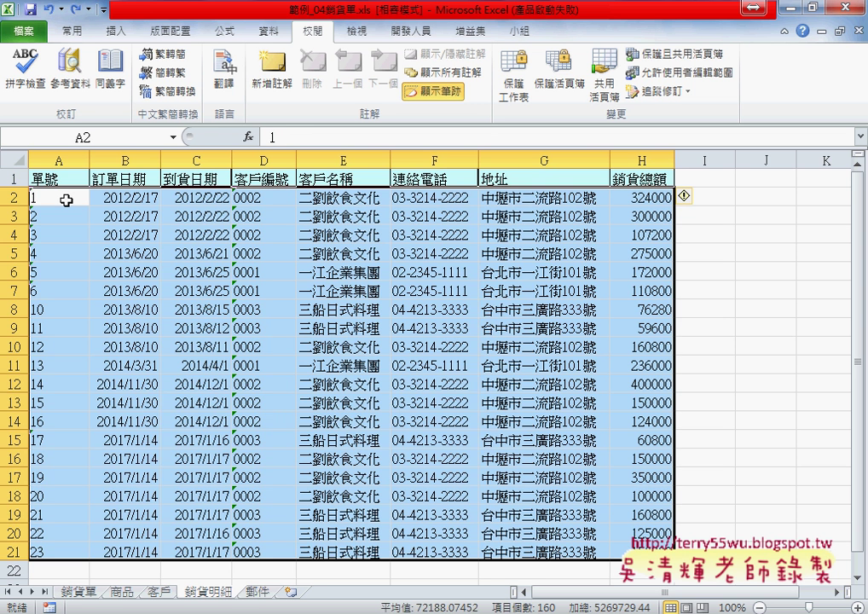
pyautogui.click(60, 218)
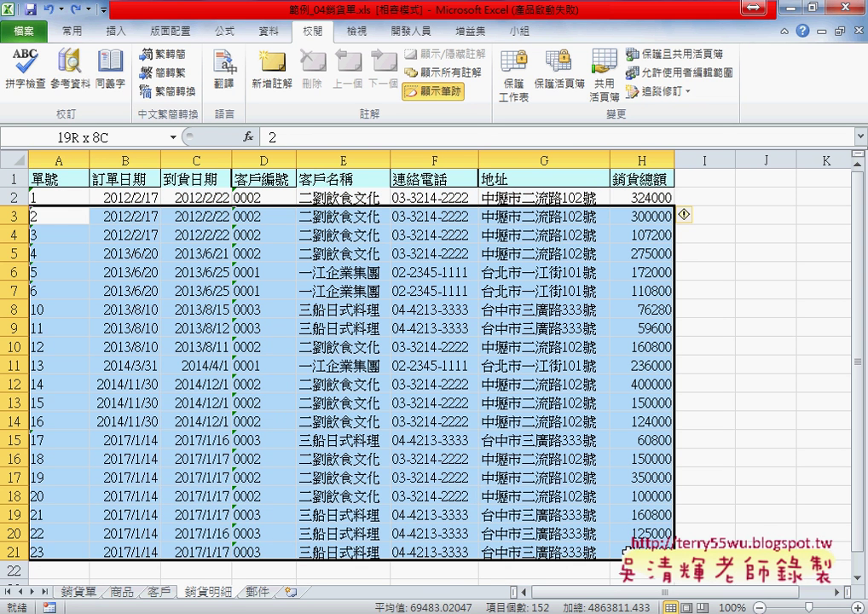
pyautogui.moveTo(60, 217); pyautogui.dragTo(613, 551)
pyautogui.press('Delete')
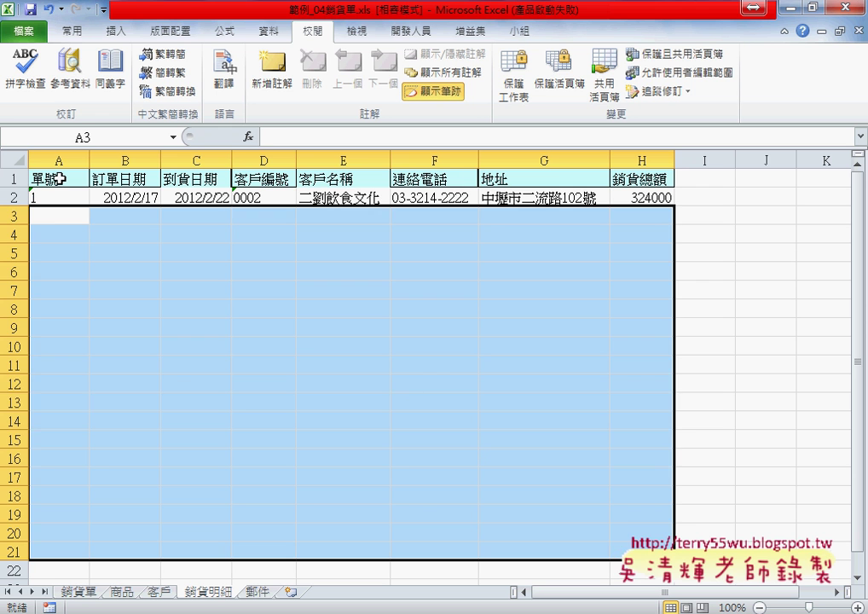
# Check jumping down from A1, mark the If…End If notes, and return to the 銷貨單 form.
pyautogui.click(59, 179)
pyautogui.press('Down')
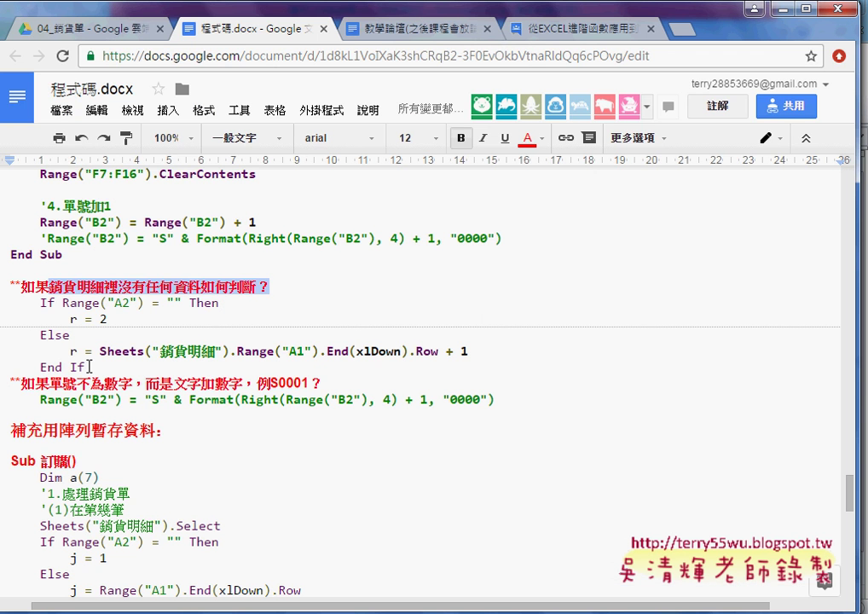
pyautogui.moveTo(85, 366); pyautogui.dragTo(11, 303)
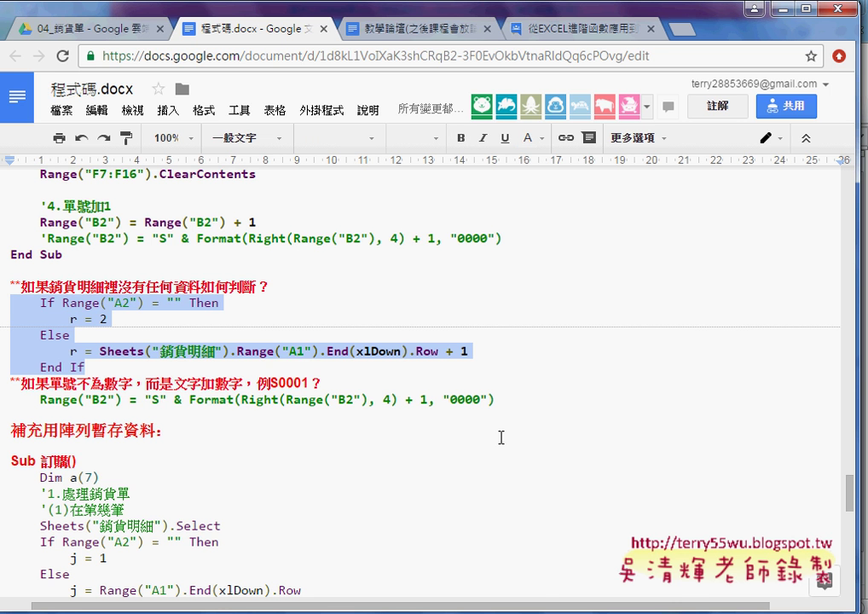
pyautogui.hotkey('alt', 'Tab')
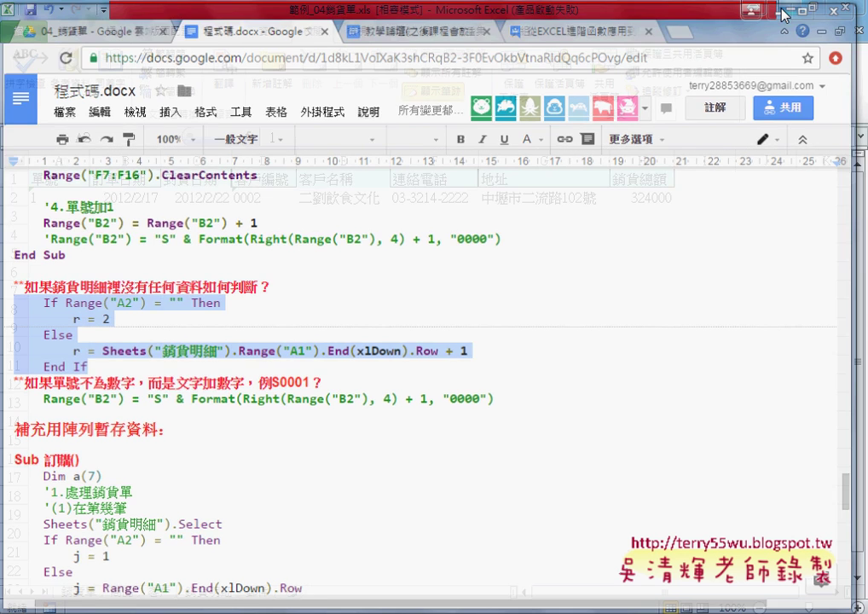
pyautogui.click(80, 591)
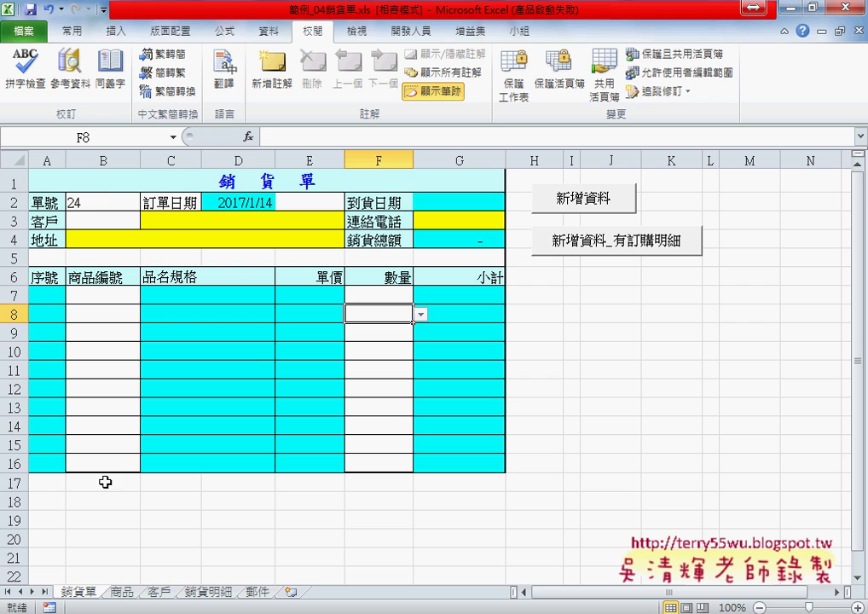
# Prefix B2's order number 24 with S00, making it S0024.
pyautogui.click(88, 202)
pyautogui.doubleClick(88, 203)
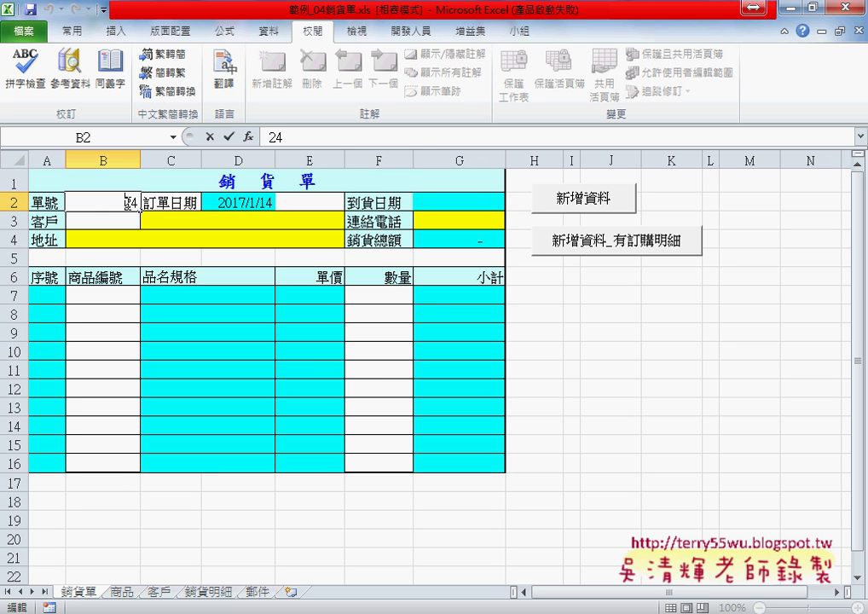
pyautogui.doubleClick(128, 203)
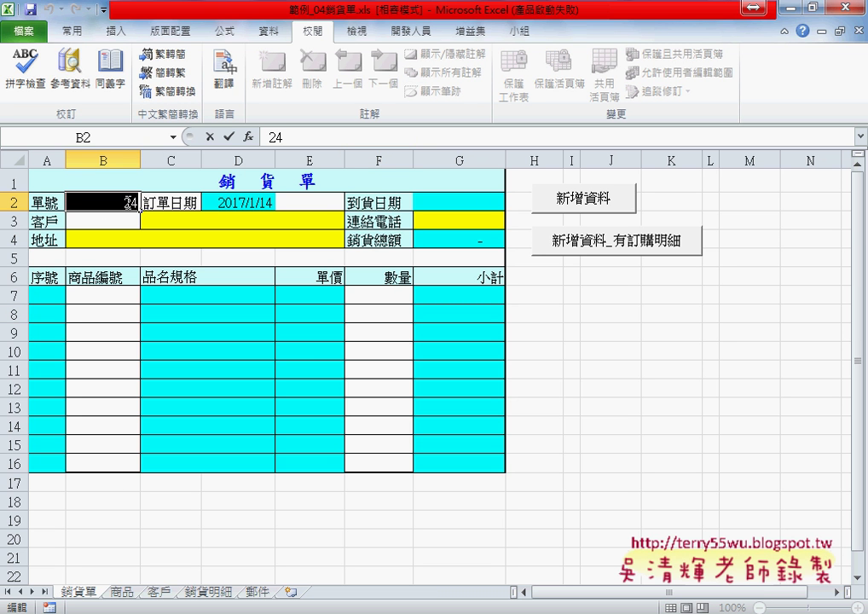
pyautogui.click(129, 204)
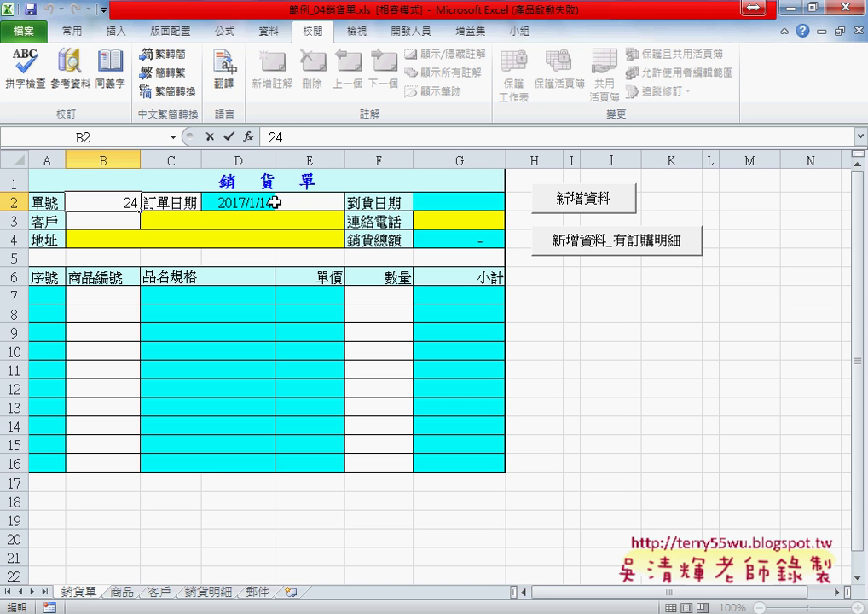
pyautogui.write('S0')
pyautogui.write('0')
pyautogui.click(666, 352)
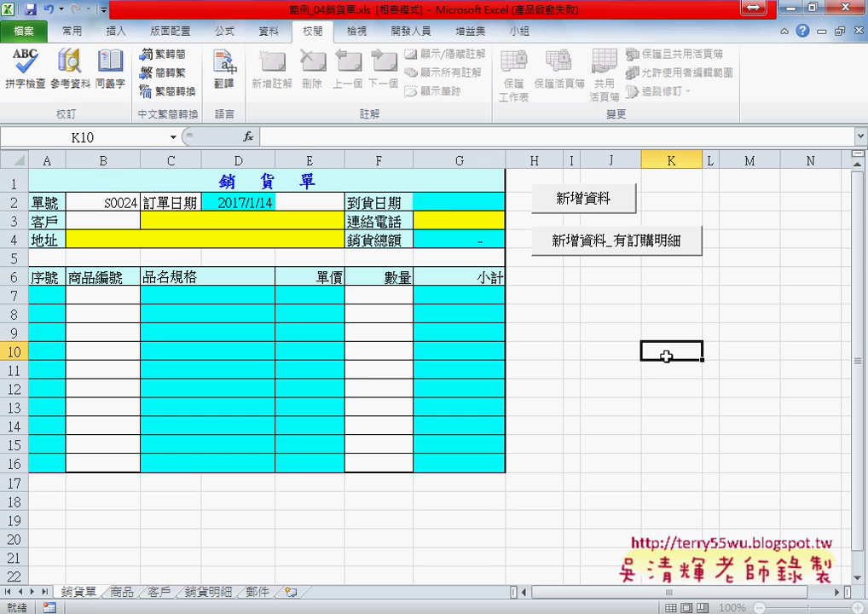
# Replace B2's trailing 24 with 01 so the order number reads S0001.
pyautogui.click(113, 201)
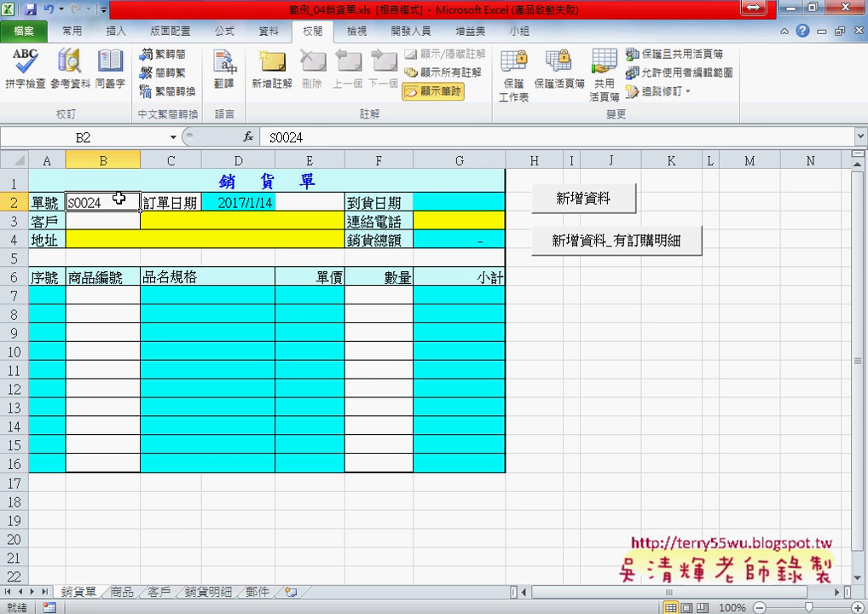
pyautogui.doubleClick(87, 203)
pyautogui.moveTo(88, 203); pyautogui.dragTo(120, 201)
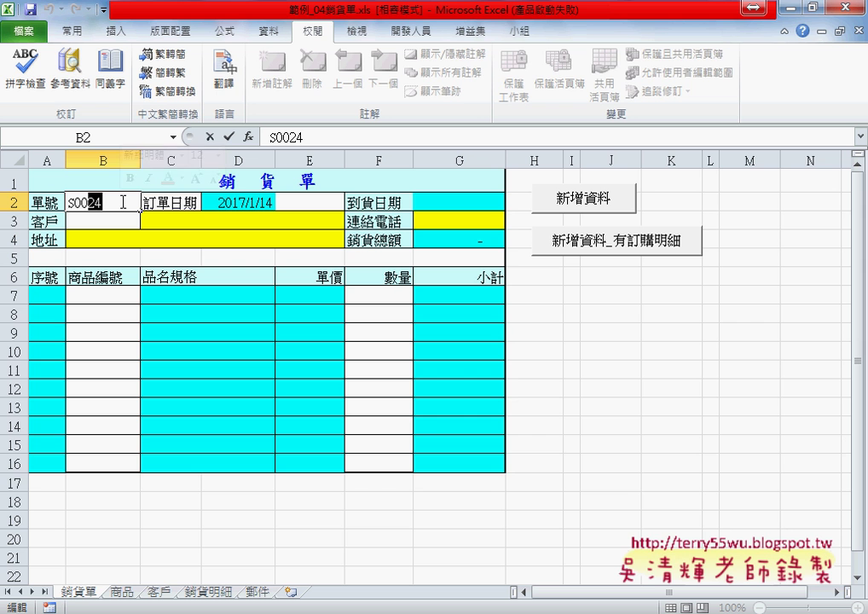
pyautogui.write('01')
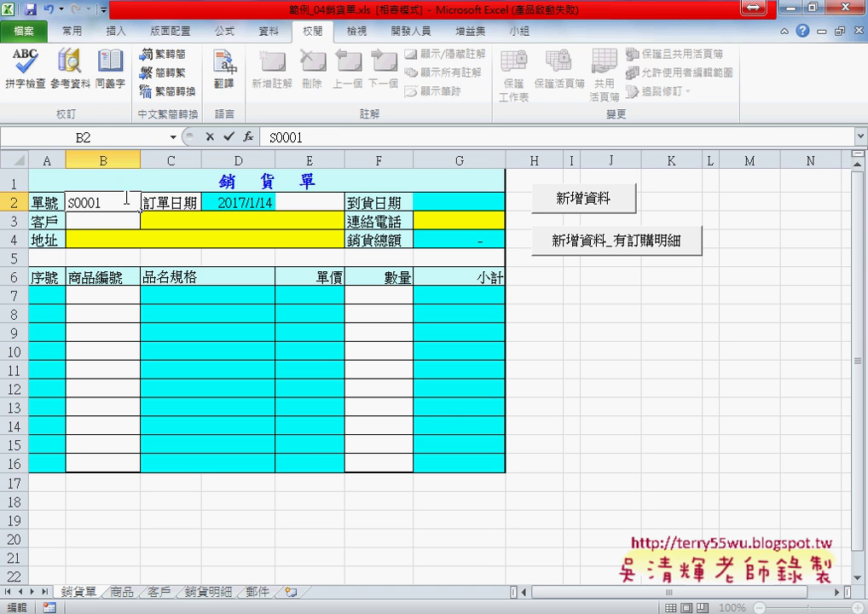
pyautogui.click(610, 481)
pyautogui.click(108, 206)
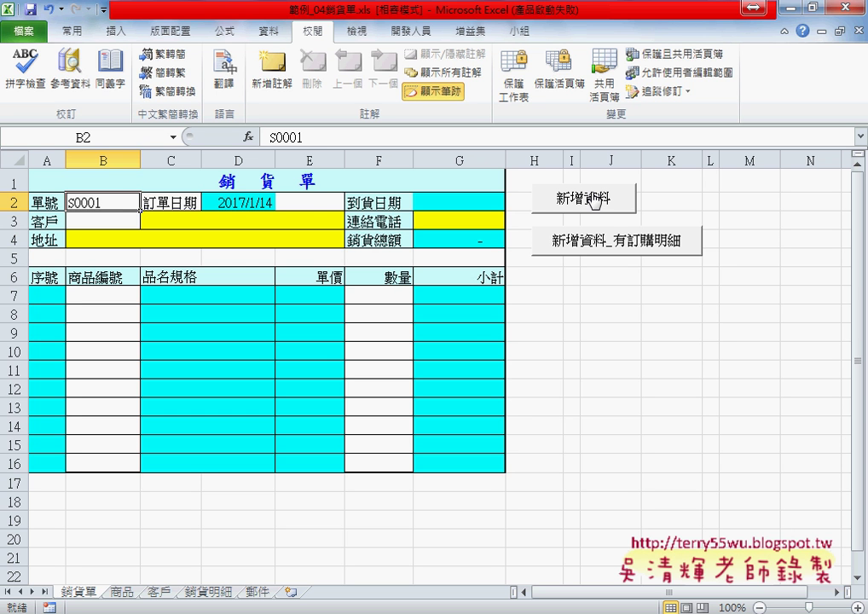
# Choose delivery type 2急 件, customer 0003 and product A1103 on the 銷貨單 form.
pyautogui.click(286, 202)
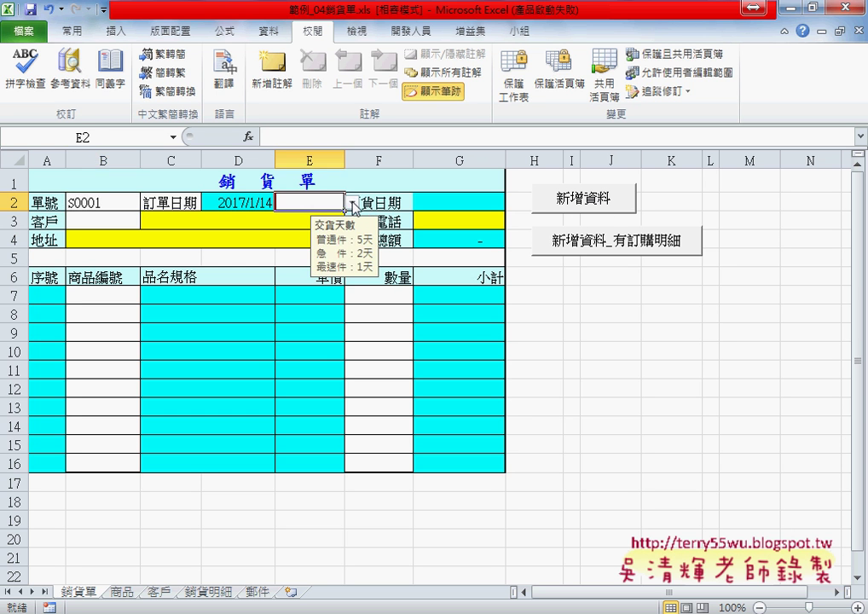
pyautogui.click(352, 202)
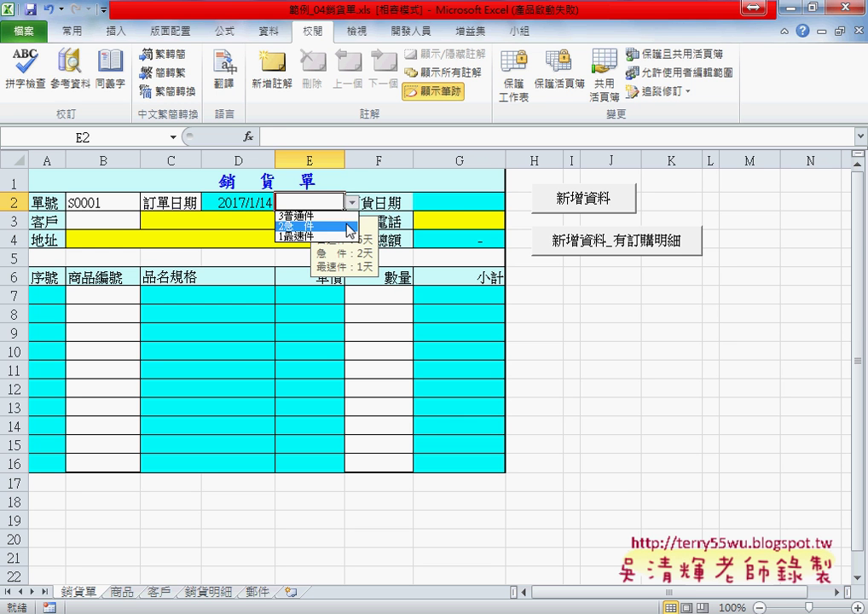
pyautogui.click(345, 226)
pyautogui.click(120, 224)
pyautogui.click(148, 221)
pyautogui.click(85, 250)
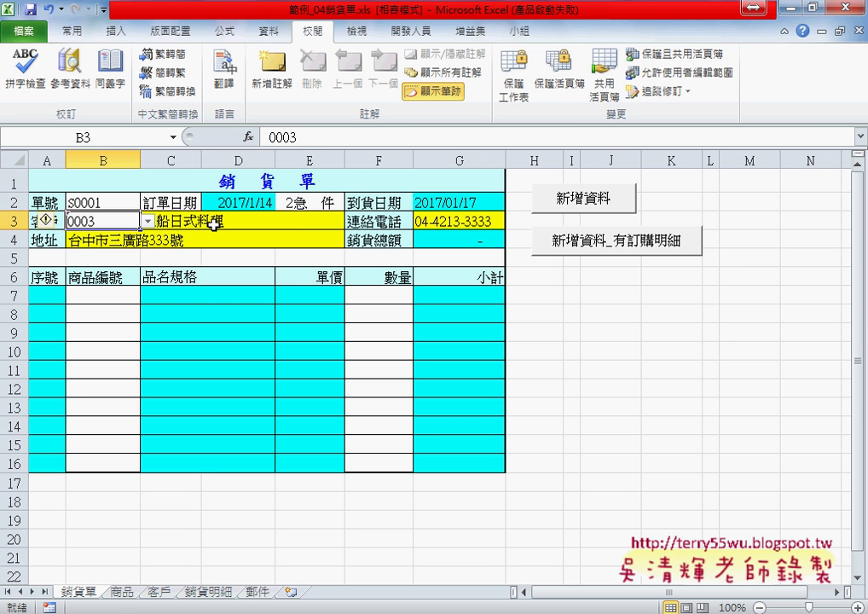
pyautogui.click(126, 295)
pyautogui.click(148, 295)
pyautogui.click(102, 335)
# Set quantity 3 in F7, run 新增資料, and debug the resulting type-mismatch error.
pyautogui.click(392, 295)
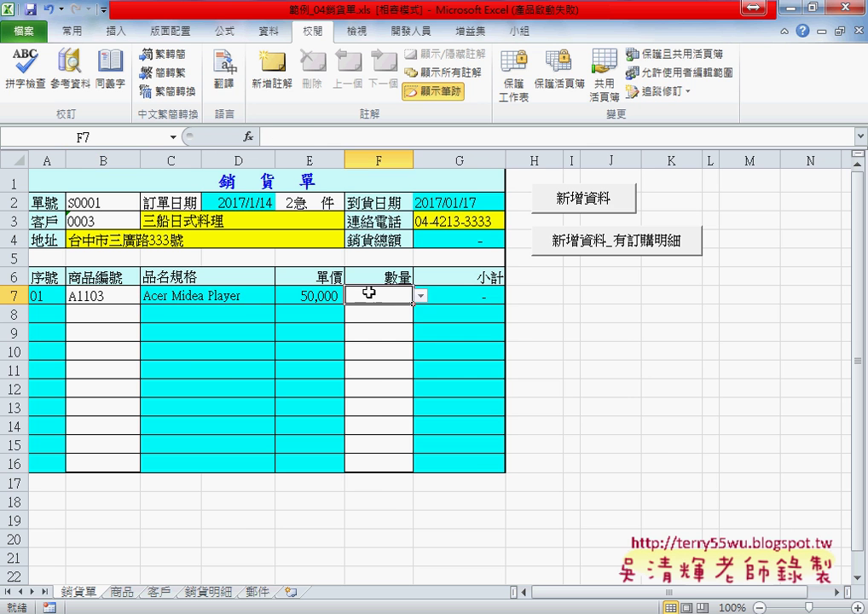
pyautogui.click(421, 295)
pyautogui.click(400, 329)
pyautogui.click(580, 203)
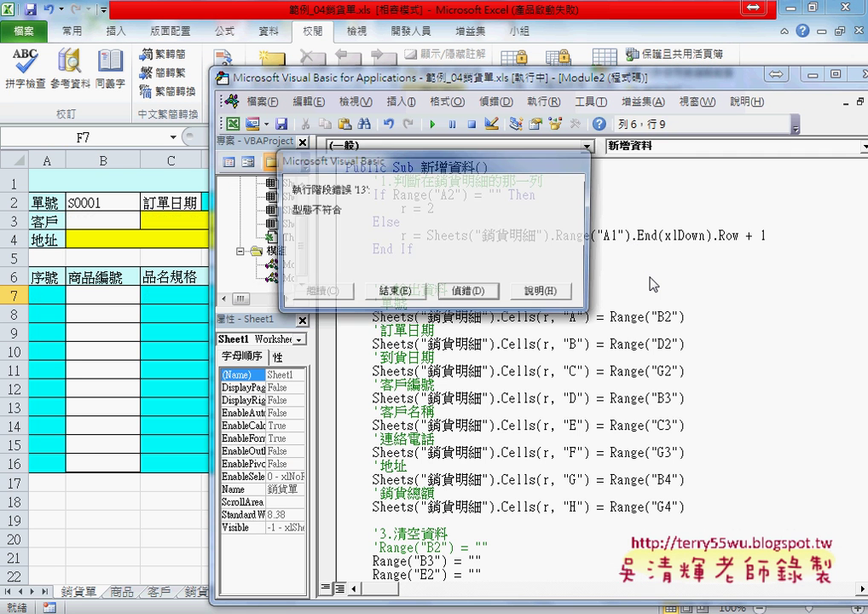
pyautogui.click(476, 294)
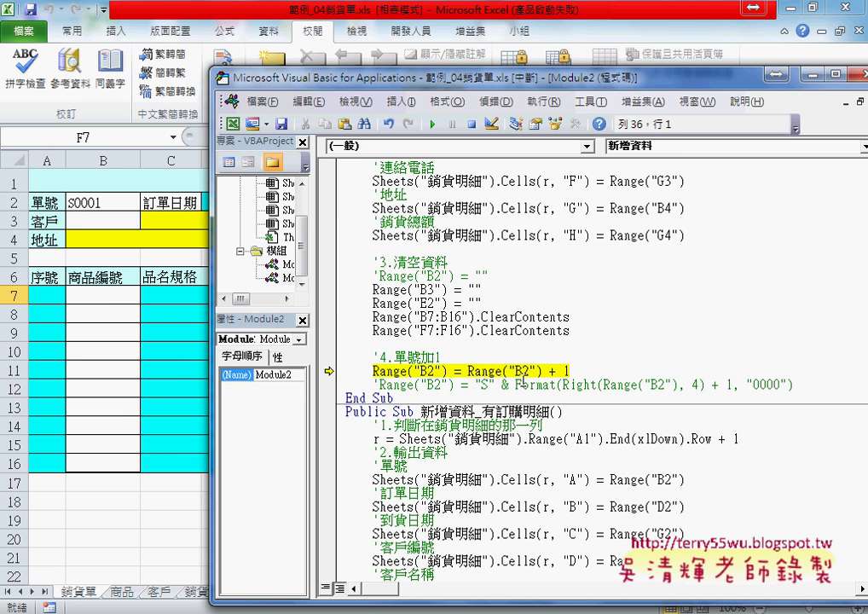
# Delete the commented Format line below the failing order-number line.
pyautogui.moveTo(467, 371); pyautogui.dragTo(549, 371)
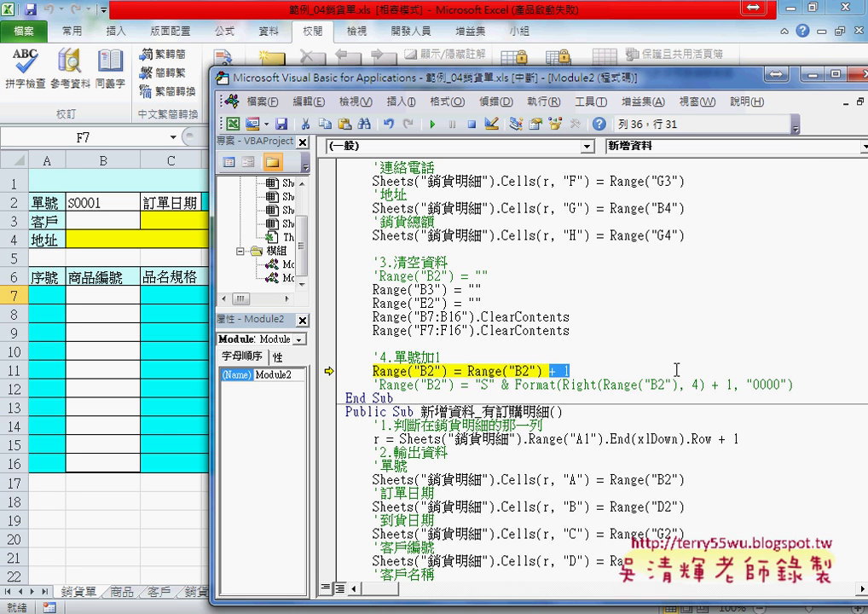
pyautogui.click(651, 384)
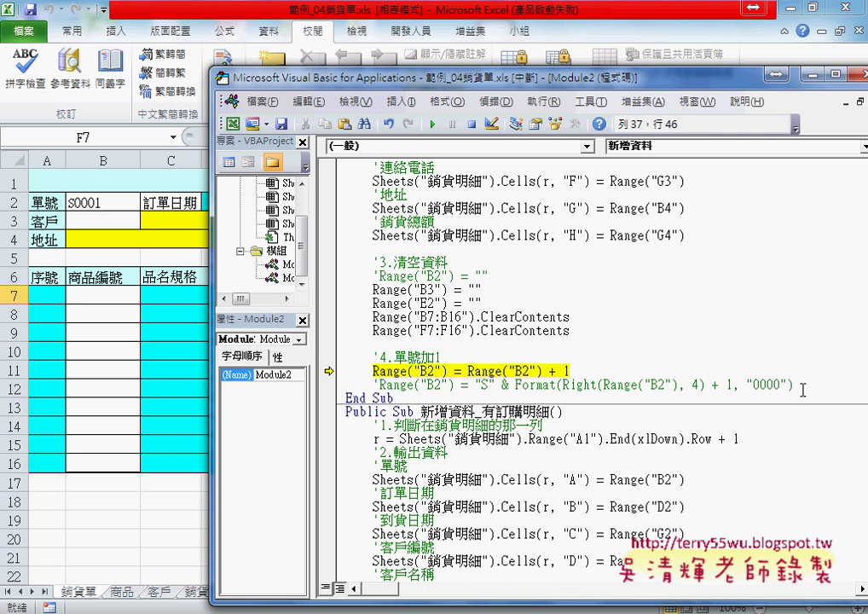
pyautogui.moveTo(803, 385); pyautogui.dragTo(373, 386)
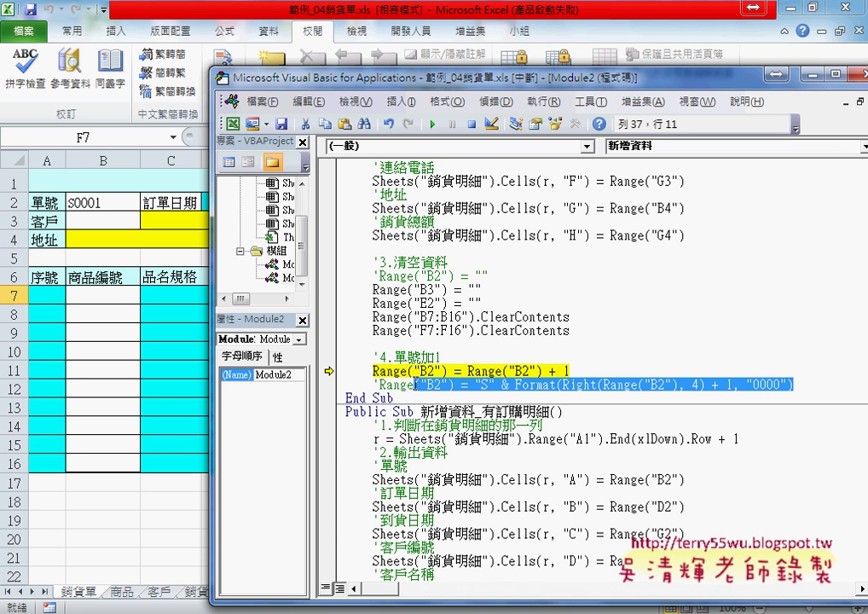
pyautogui.press('Delete')
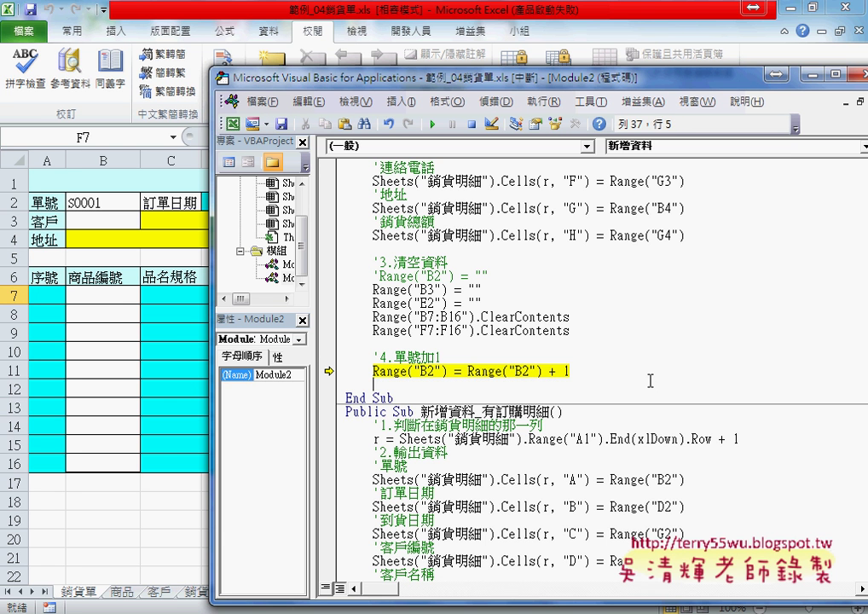
pyautogui.press('Up')
pyautogui.press('Right')
pyautogui.press('Right')
pyautogui.press('Right')
pyautogui.hotkey('ctrl', 'z')
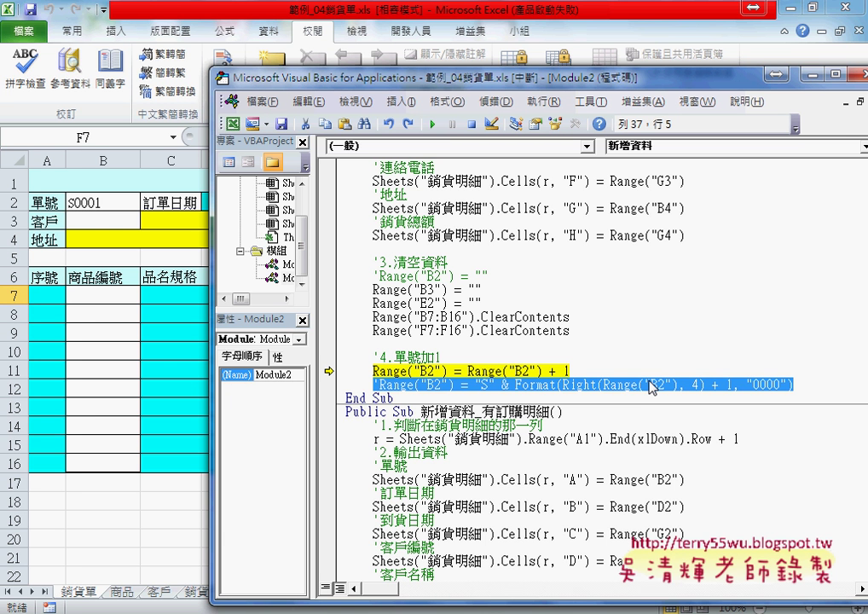
pyautogui.press('Delete')
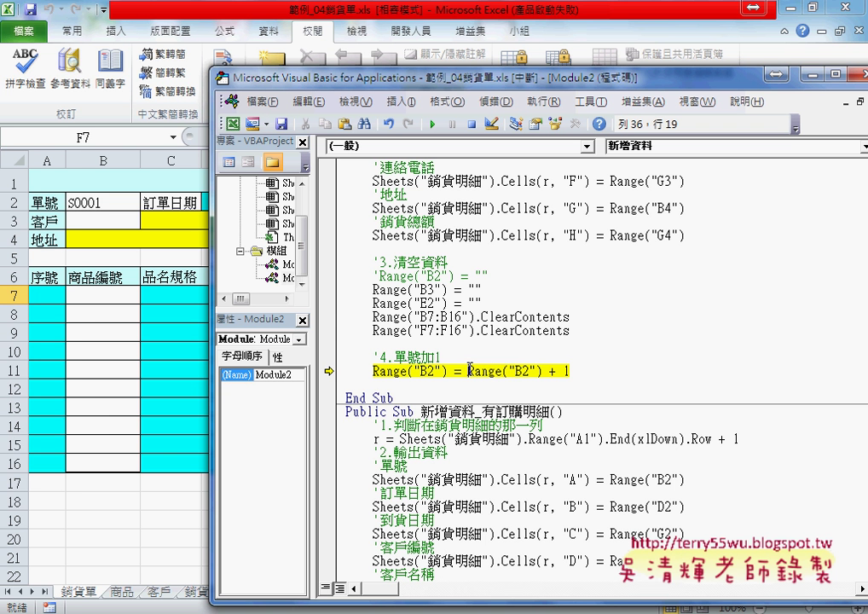
# Wrap the second Range("B2") in right(…,4) on the increment line.
pyautogui.click(509, 372)
pyautogui.write('r')
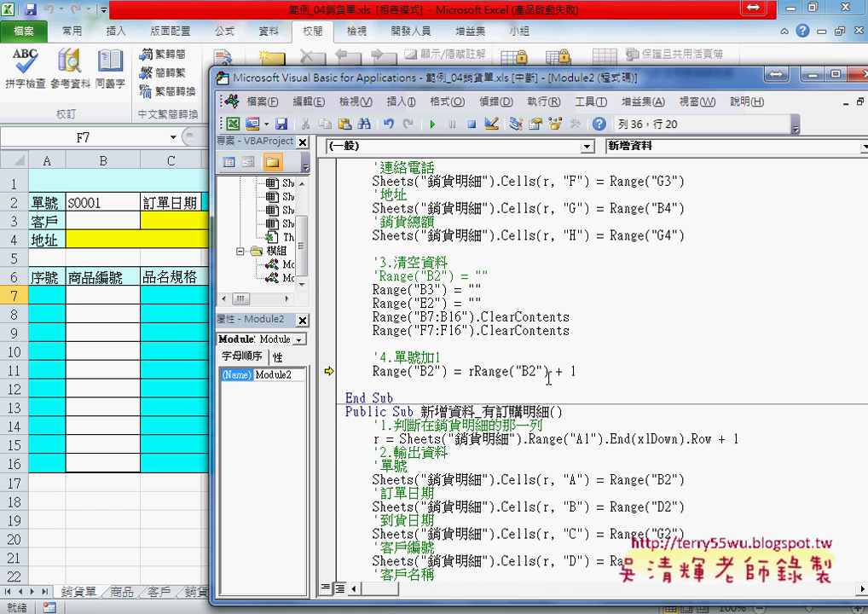
pyautogui.write('igh')
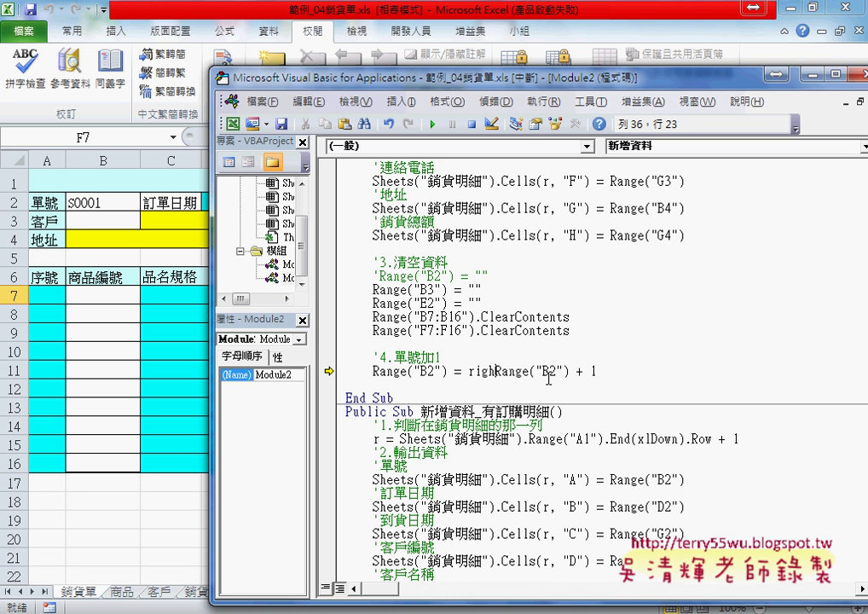
pyautogui.write('t(')
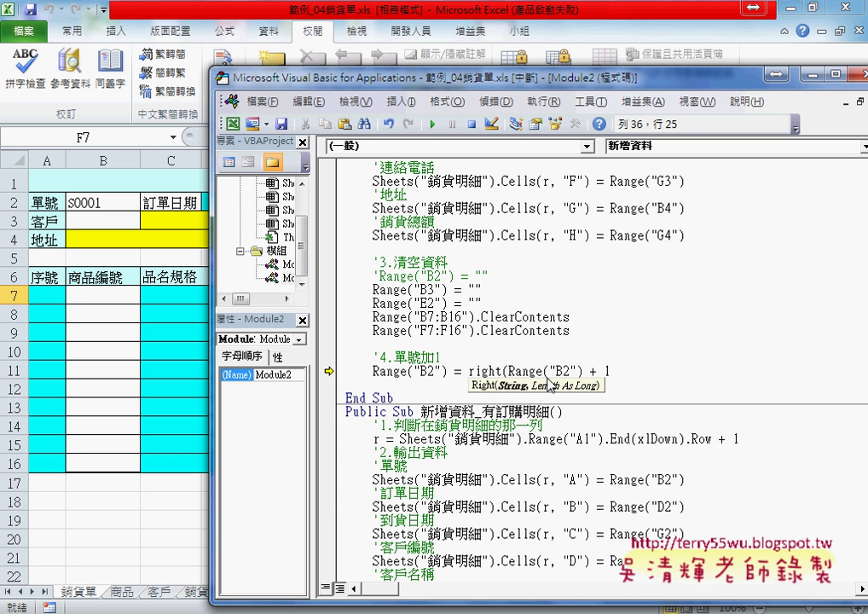
pyautogui.moveTo(509, 370); pyautogui.dragTo(582, 371)
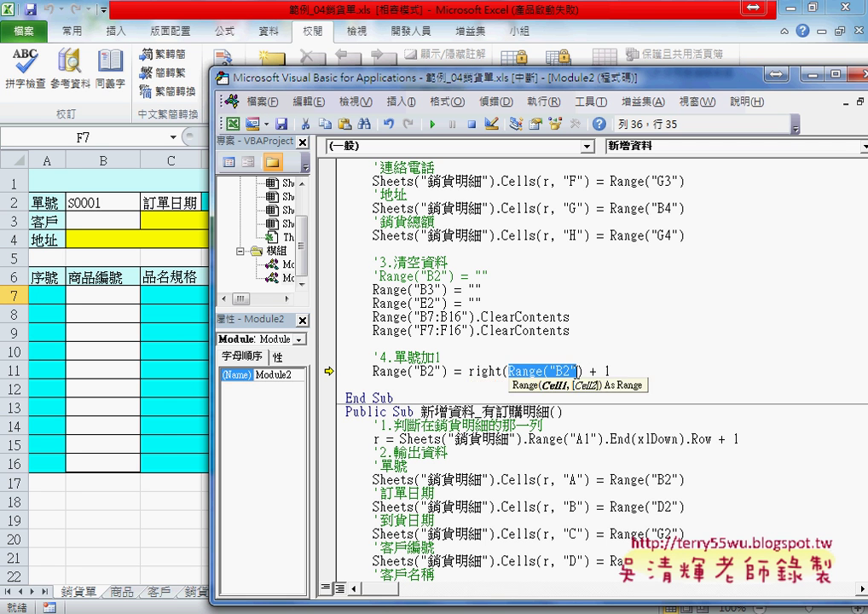
pyautogui.click(582, 371)
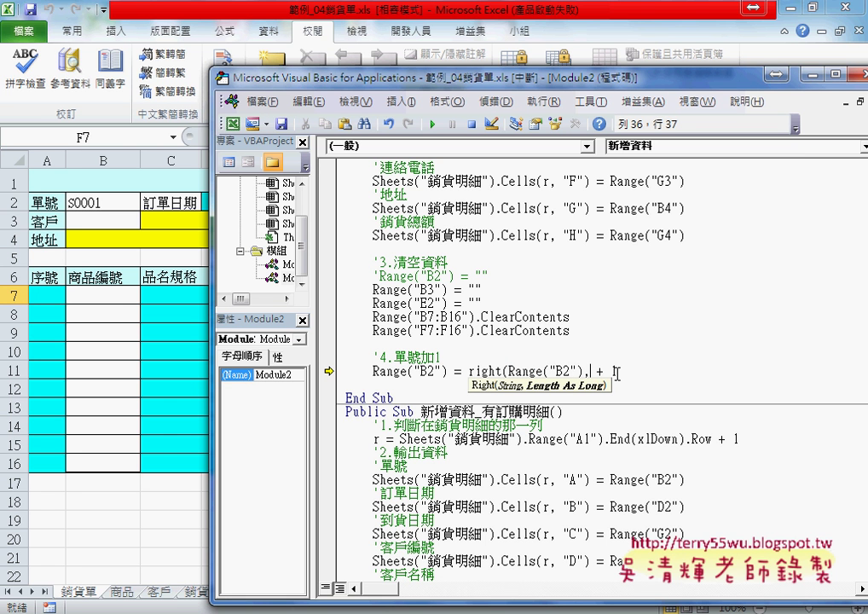
pyautogui.write(',4)')
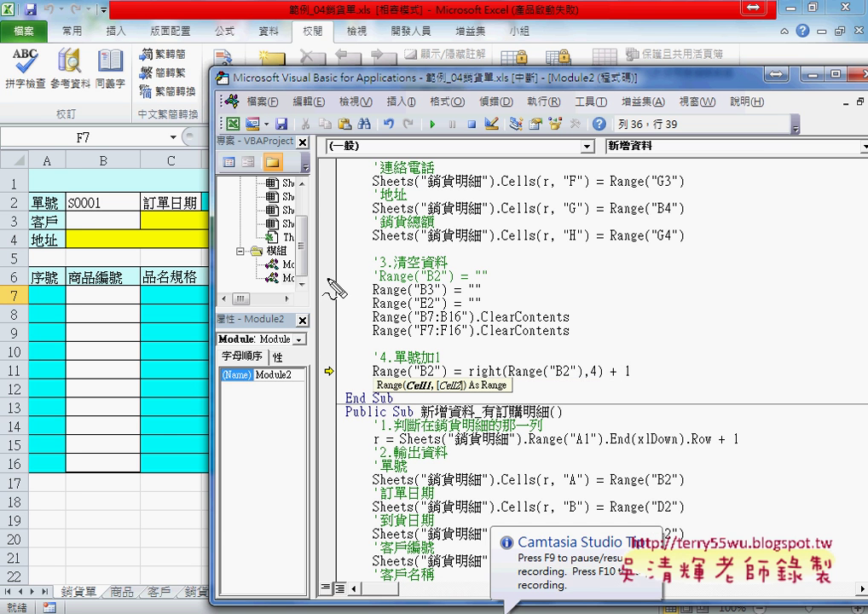
pyautogui.moveTo(75, 189)
pyautogui.mouseDown()
pyautogui.moveTo(79, 215)
pyautogui.moveTo(104, 211)
pyautogui.mouseUp()
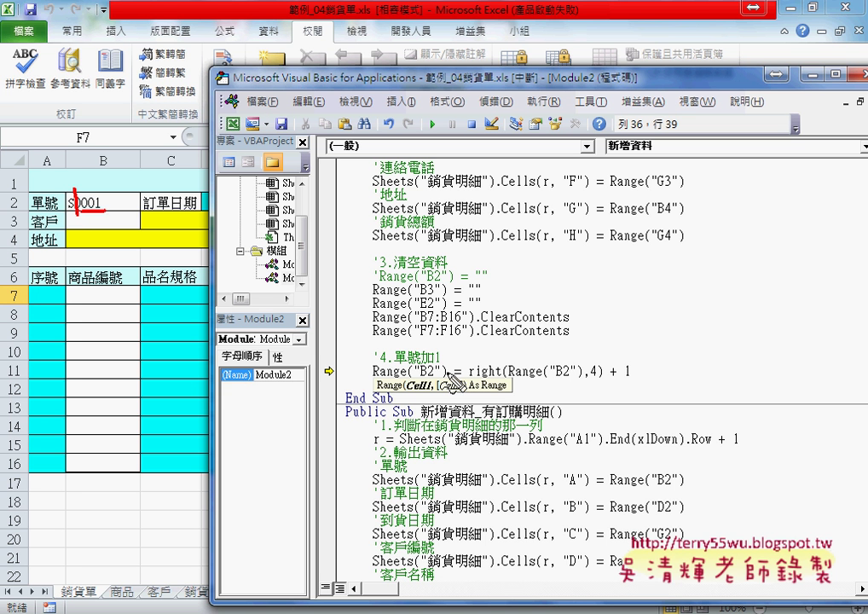
pyautogui.moveTo(100, 184)
pyautogui.mouseDown()
pyautogui.moveTo(189, 147)
pyautogui.moveTo(554, 356)
pyautogui.moveTo(602, 348)
pyautogui.mouseUp()
pyautogui.moveTo(594, 341)
pyautogui.mouseDown()
pyautogui.moveTo(594, 356)
pyautogui.moveTo(611, 358)
pyautogui.moveTo(630, 389)
pyautogui.moveTo(643, 369)
pyautogui.mouseUp()
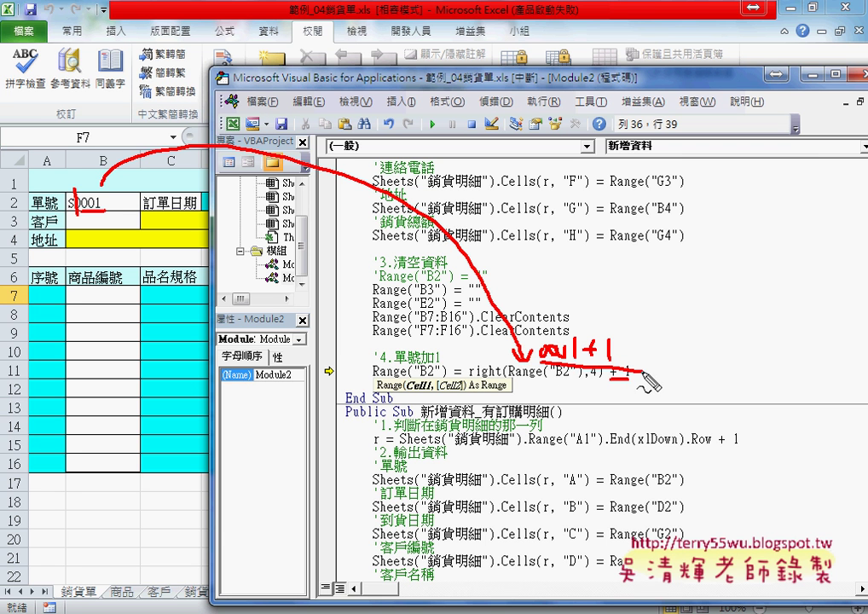
pyautogui.moveTo(537, 362); pyautogui.dragTo(588, 360)
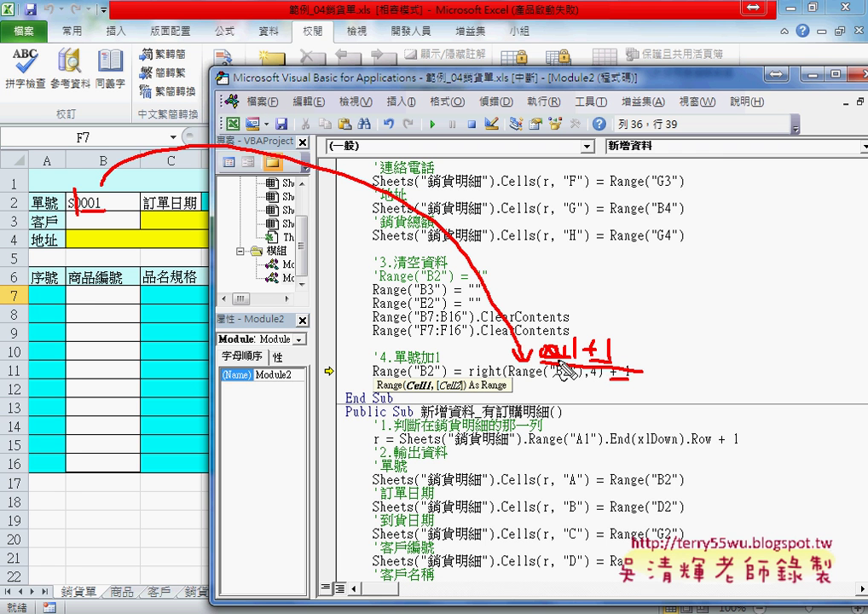
pyautogui.moveTo(556, 306); pyautogui.dragTo(557, 350)
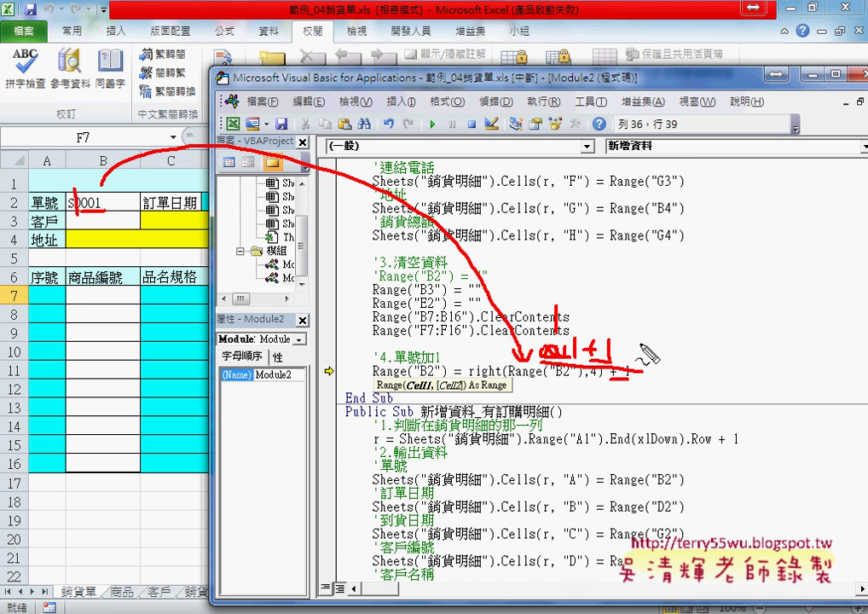
pyautogui.moveTo(641, 344); pyautogui.dragTo(724, 355)
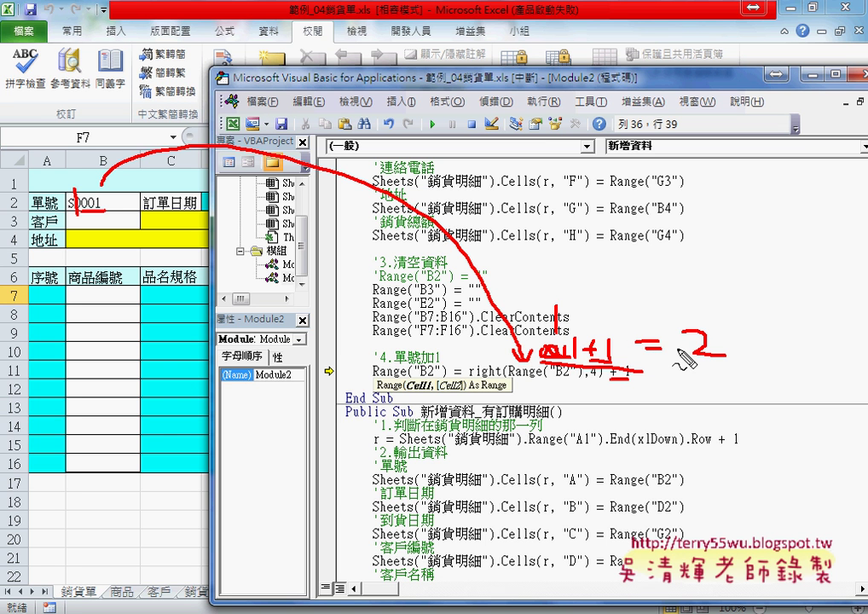
# Insert "S" & before Right(Range("B2"), 4) + 1 on line 36 and let VBA reformat it.
pyautogui.press('Escape')
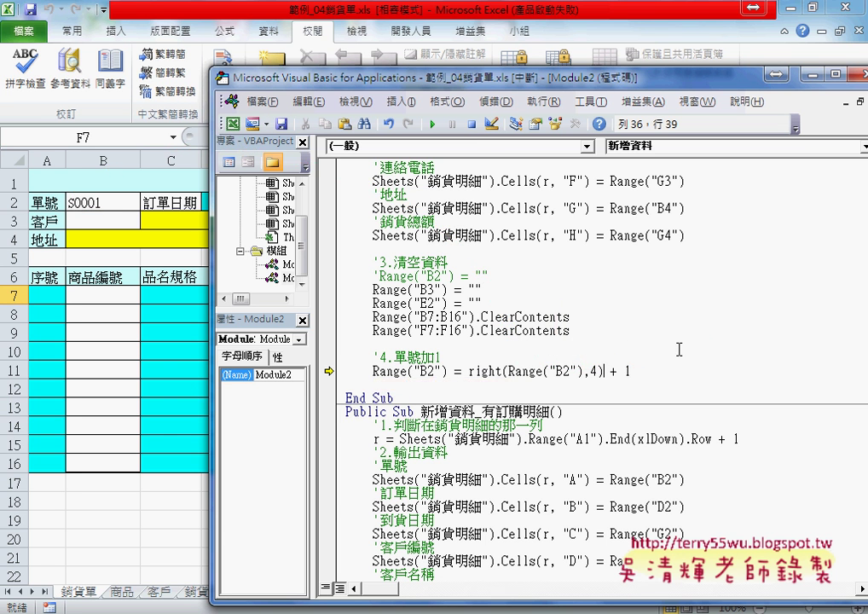
pyautogui.click(468, 371)
pyautogui.write('""')
pyautogui.press('Left')
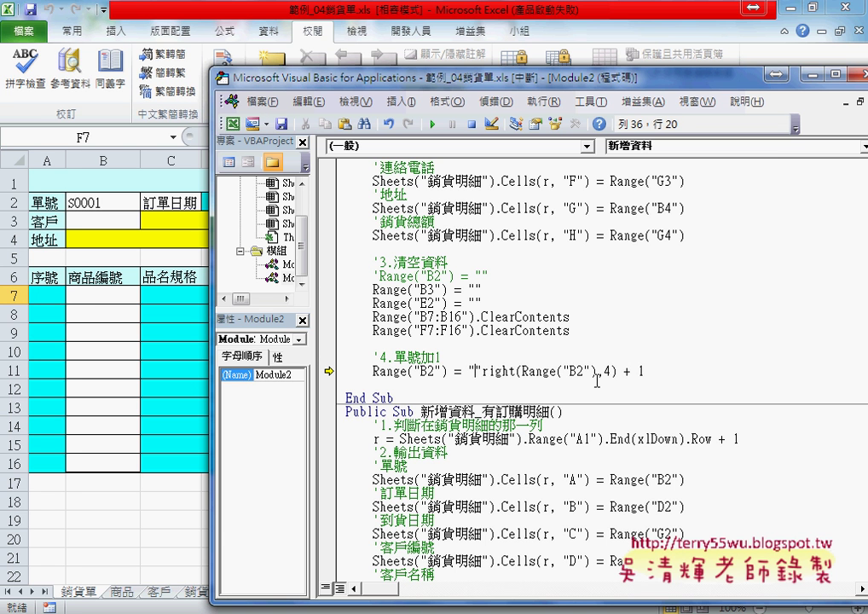
pyautogui.write('S')
pyautogui.press('Right')
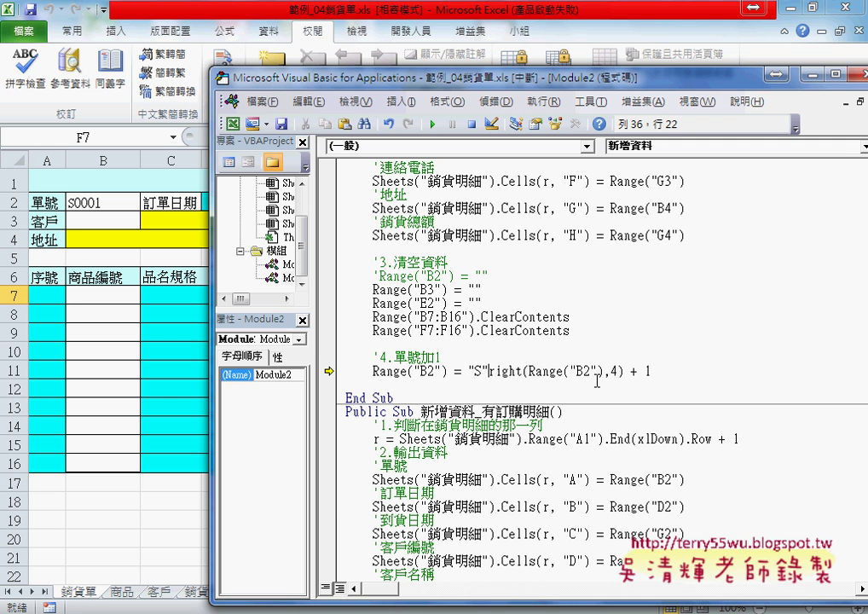
pyautogui.write('&')
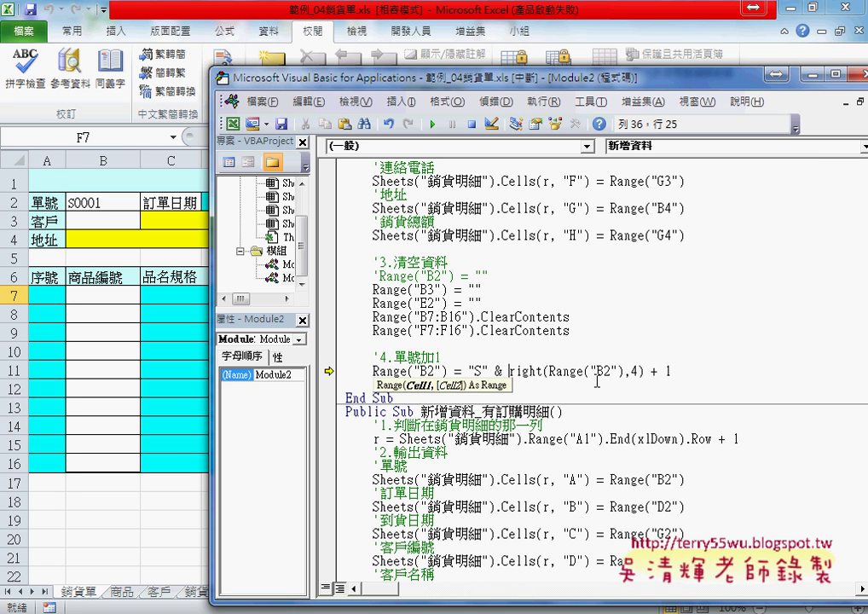
pyautogui.click(663, 318)
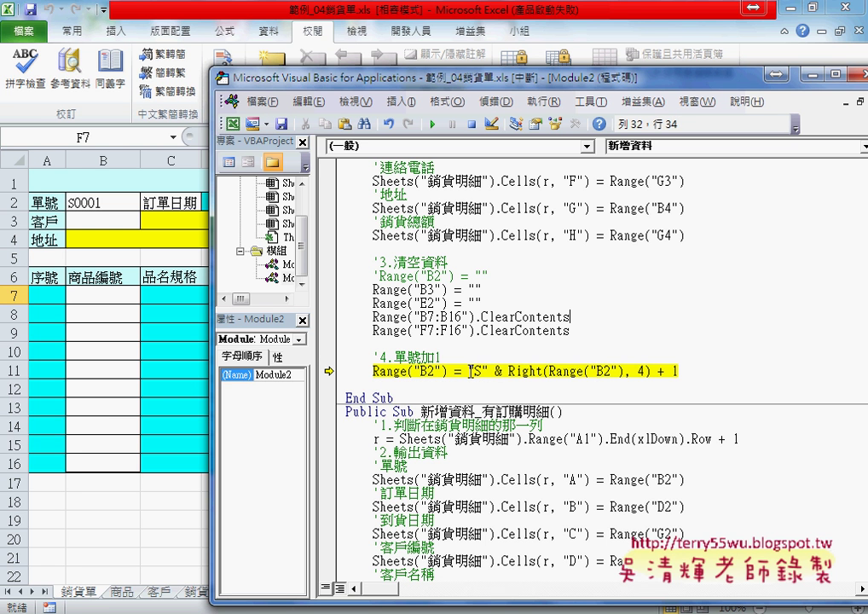
pyautogui.moveTo(470, 371); pyautogui.dragTo(684, 371)
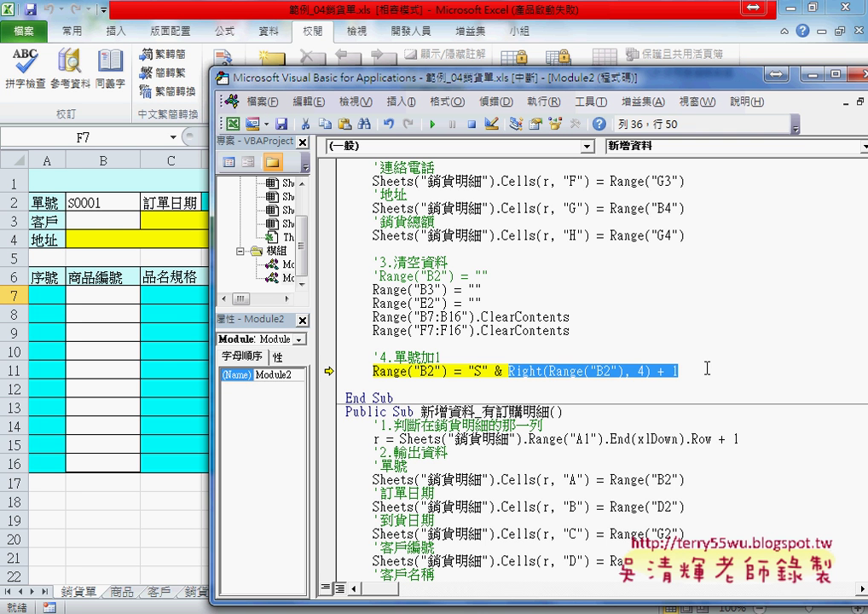
# Wrap Right(Range("B2"), 4) + 1 in Format(..., "0000") and commit the line.
pyautogui.press('Left')
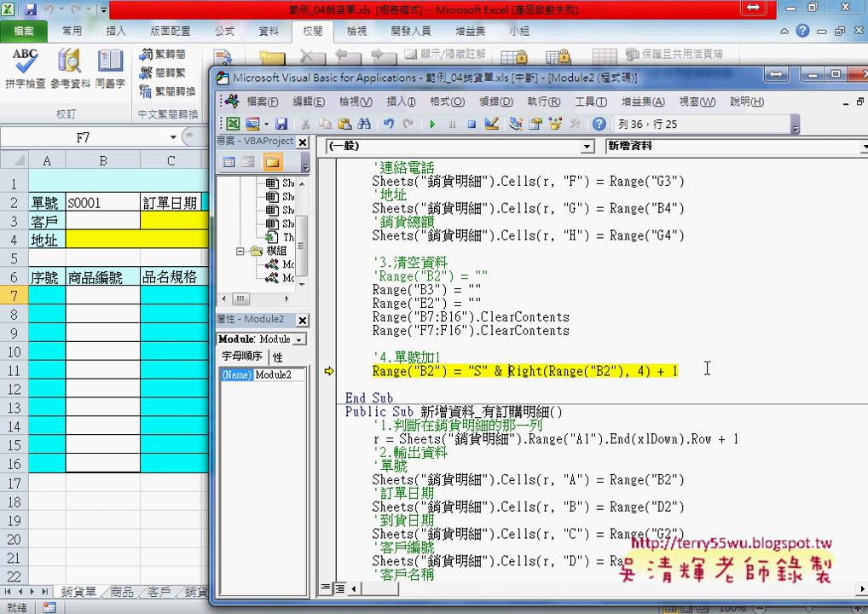
pyautogui.write('f')
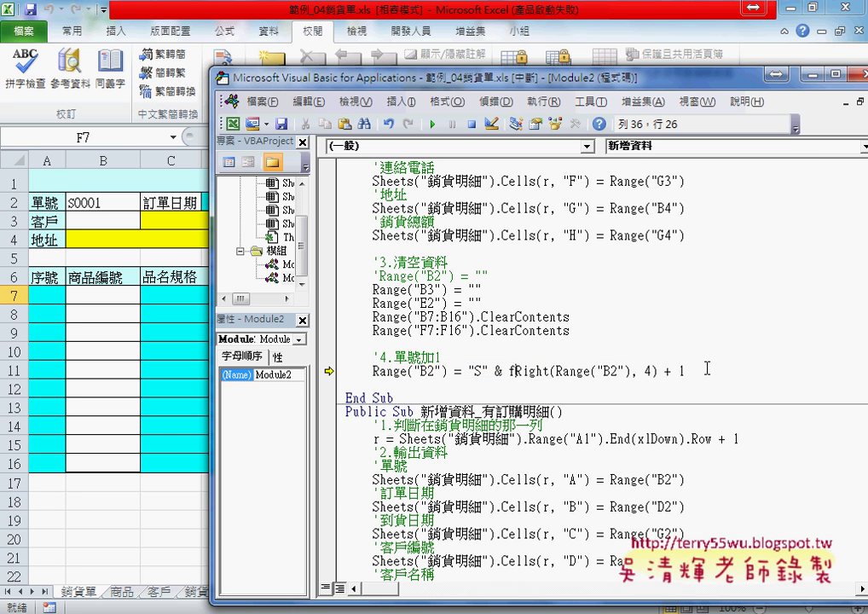
pyautogui.write('or')
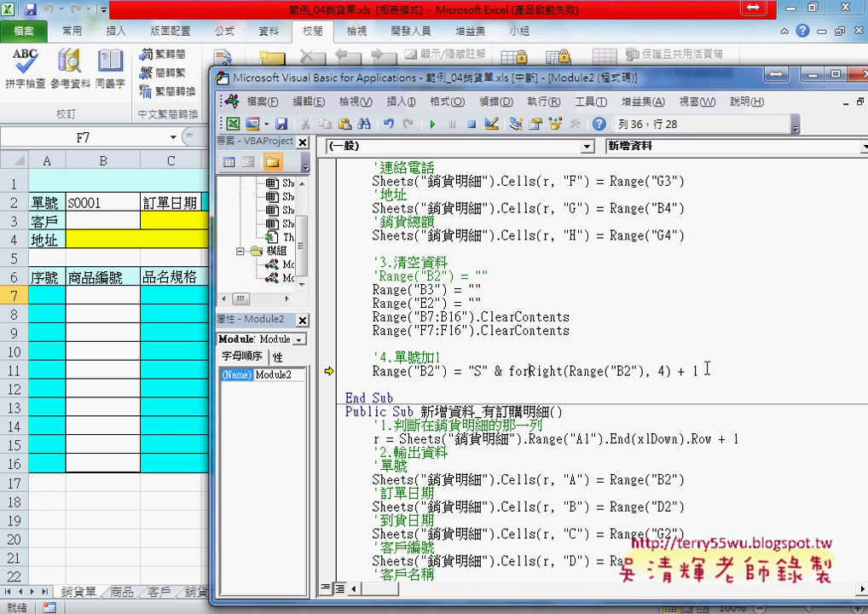
pyautogui.write('mat')
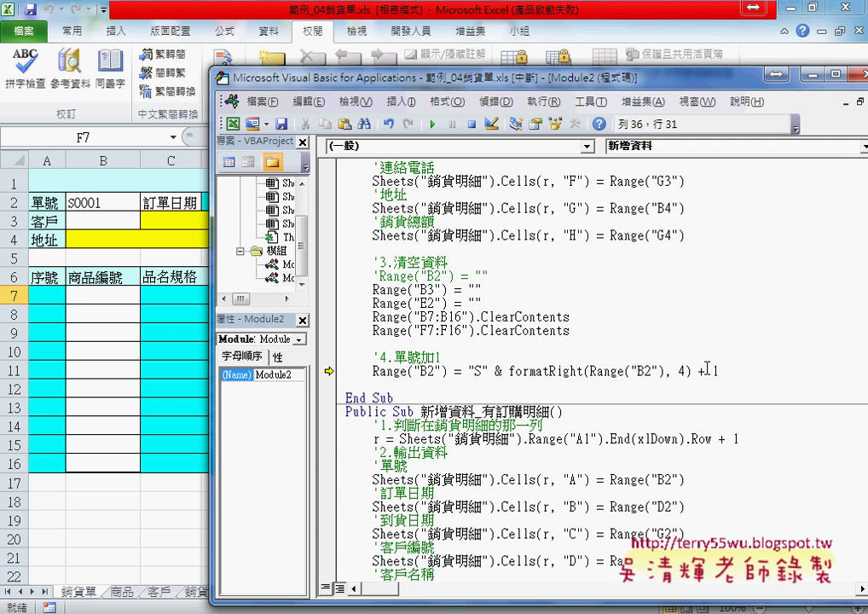
pyautogui.write('(')
pyautogui.press('End')
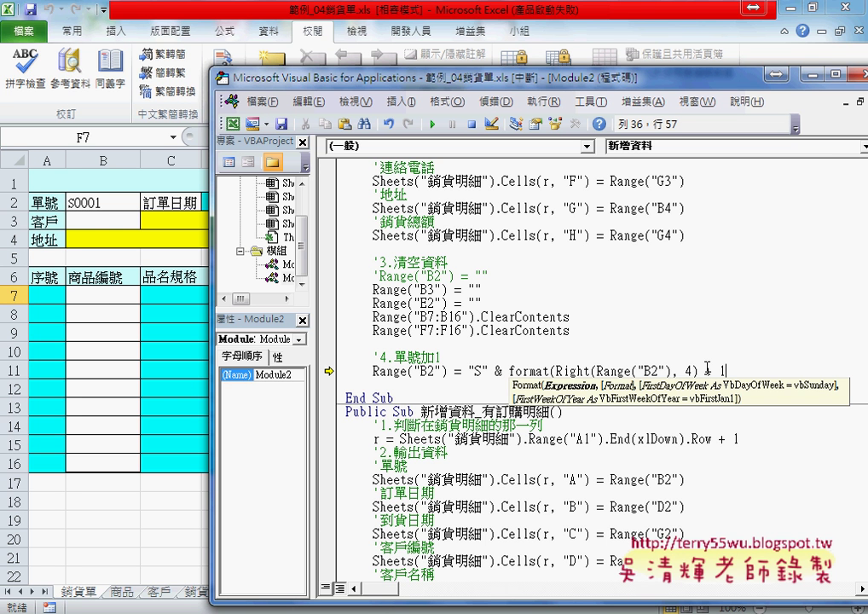
pyautogui.write(',""')
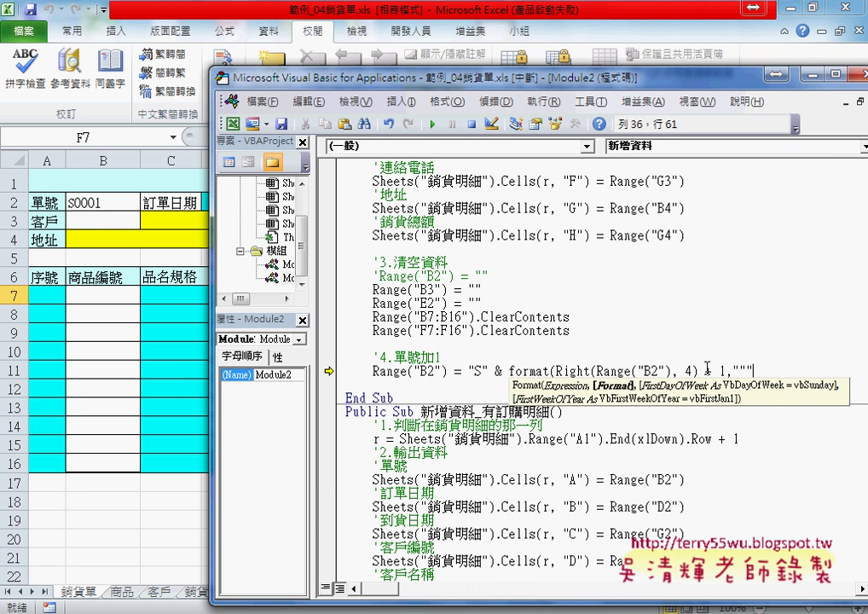
pyautogui.press('Left')
pyautogui.write('00')
pyautogui.write('00')
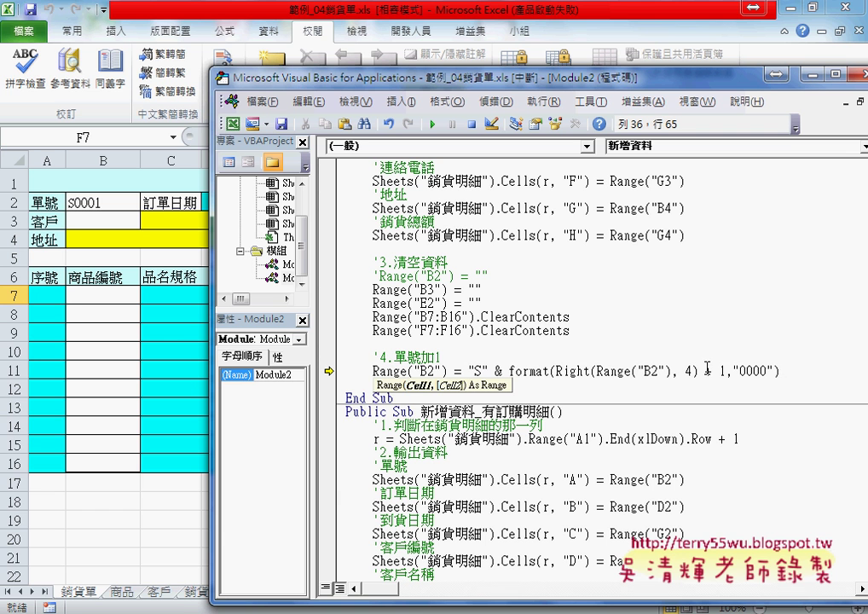
pyautogui.click(693, 317)
# Highlight the Format call, the incremented number and the "0000" pattern to explain them.
pyautogui.click(509, 371)
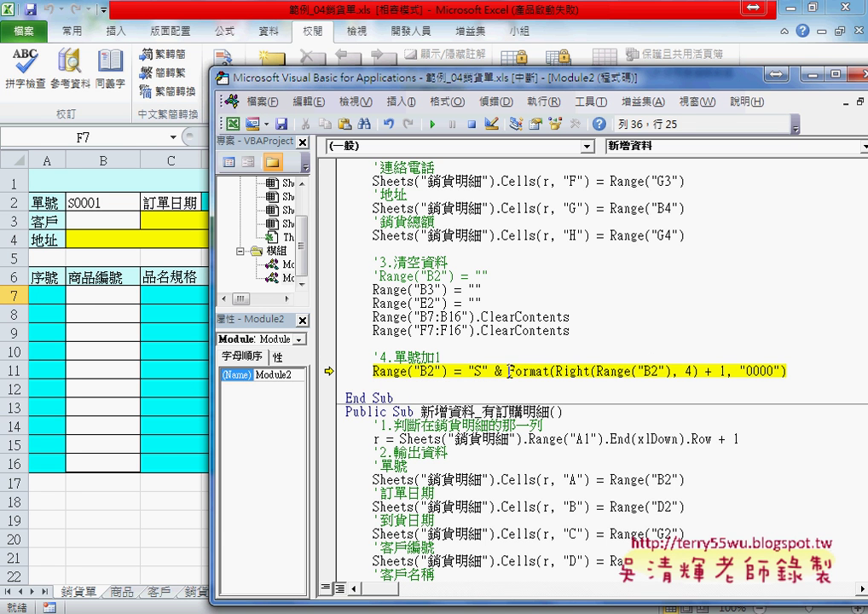
pyautogui.moveTo(509, 371); pyautogui.dragTo(550, 371)
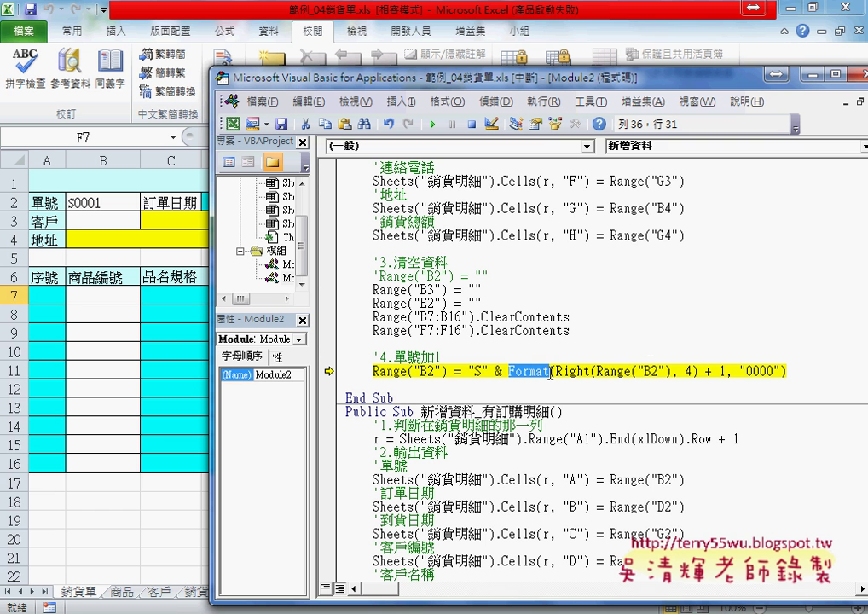
pyautogui.moveTo(724, 372); pyautogui.dragTo(574, 373)
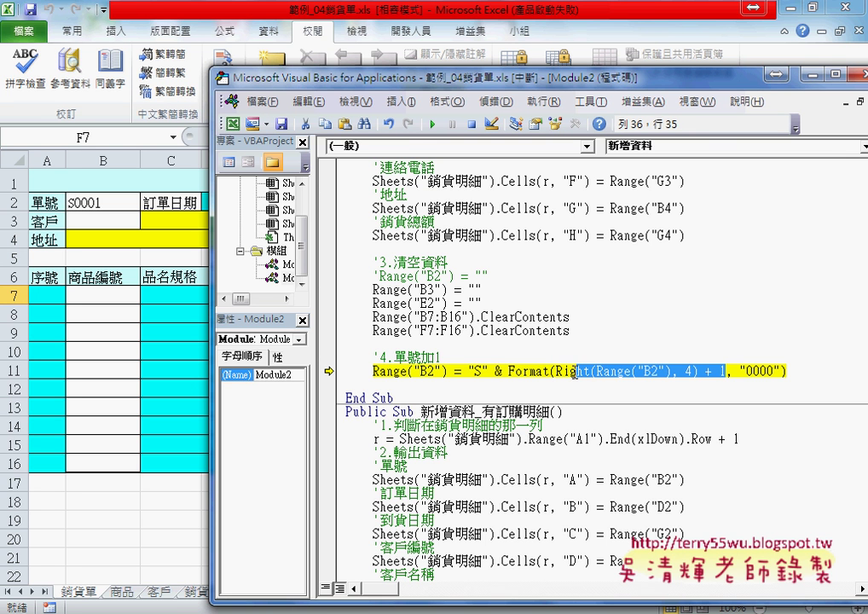
pyautogui.moveTo(739, 372)
pyautogui.mouseDown()
pyautogui.moveTo(764, 372)
pyautogui.moveTo(467, 368)
pyautogui.mouseUp()
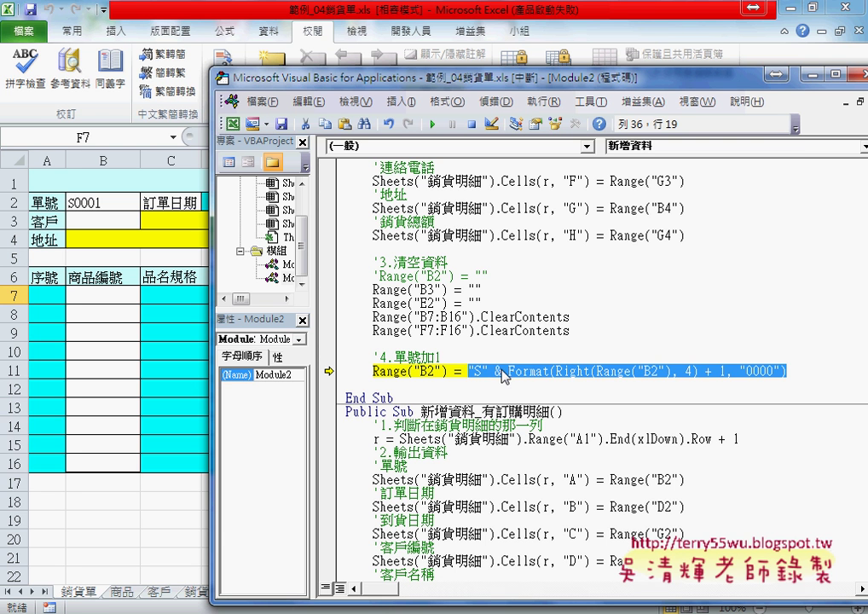
# Insert a commented-out copy of the order-number line without the S prefix and "0000" format.
pyautogui.click(460, 360)
pyautogui.press('Return')
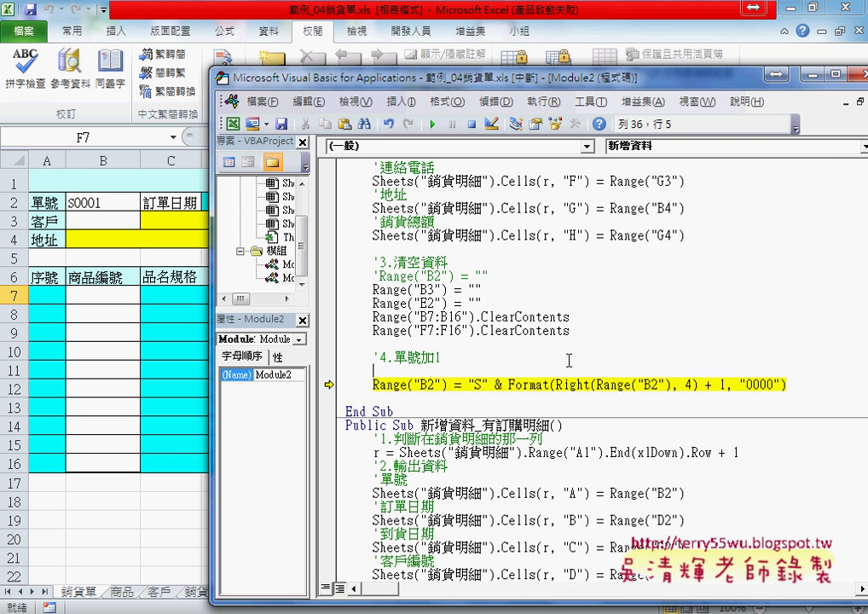
pyautogui.press('Down')
pyautogui.hotkey('shift', 'End')
pyautogui.hotkey('ctrl', 'c')
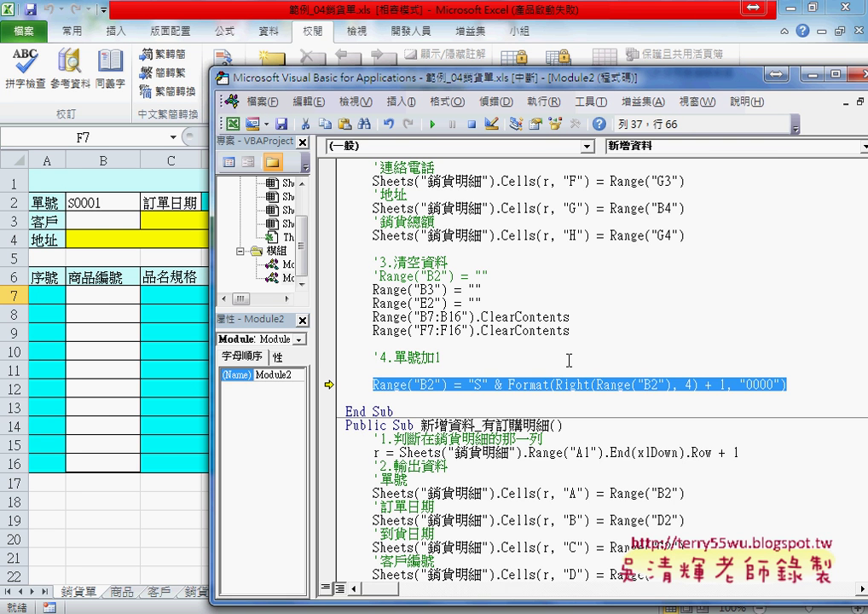
pyautogui.press('Up')
pyautogui.hotkey('ctrl', 'v')
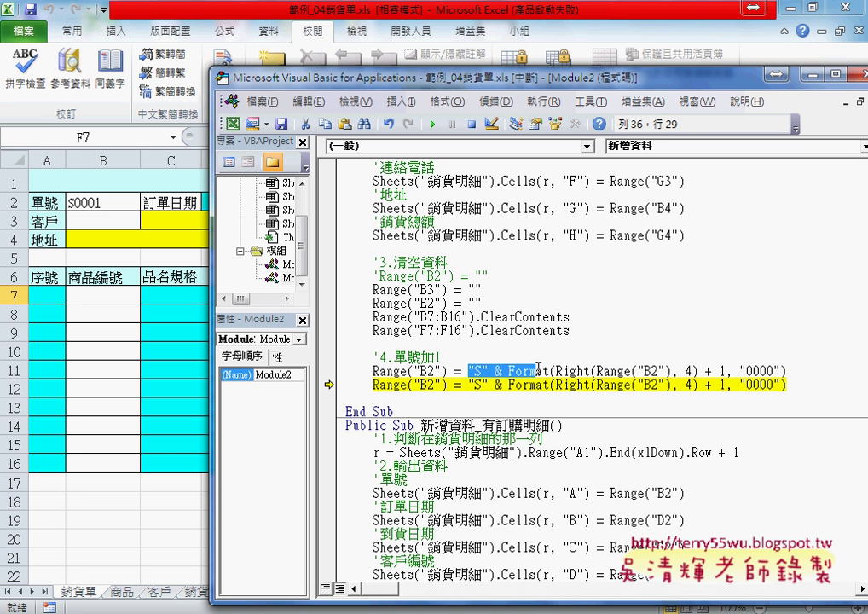
pyautogui.moveTo(468, 371); pyautogui.dragTo(555, 371)
pyautogui.press('Delete')
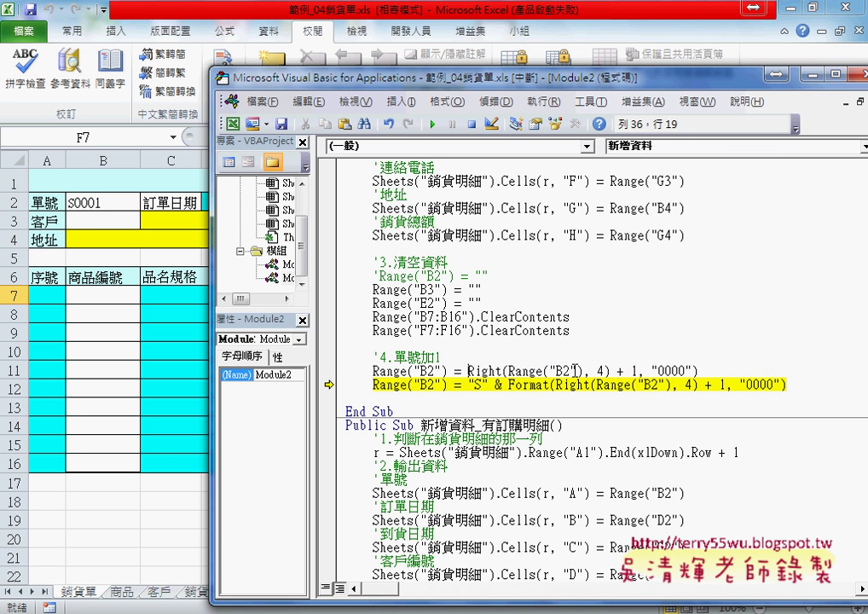
pyautogui.moveTo(639, 371); pyautogui.dragTo(699, 370)
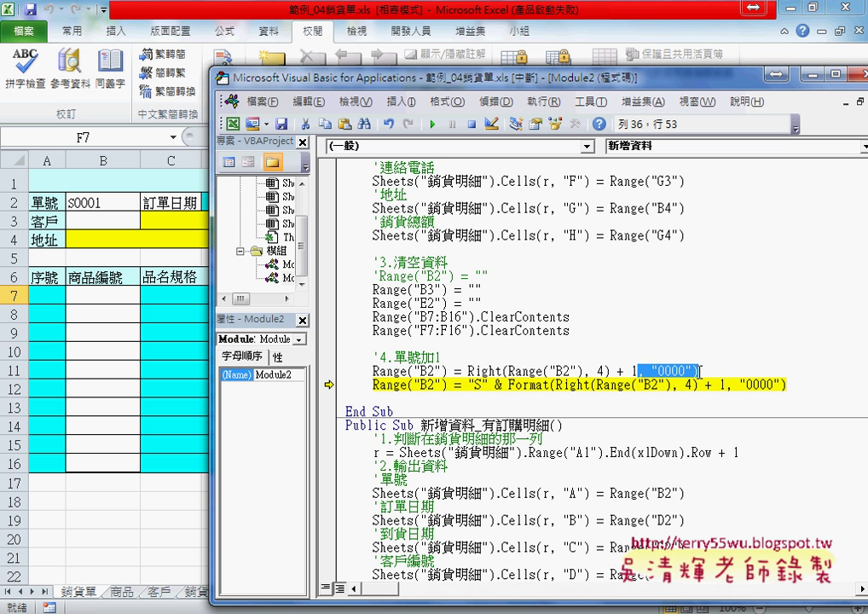
pyautogui.press('Delete')
pyautogui.click(375, 370)
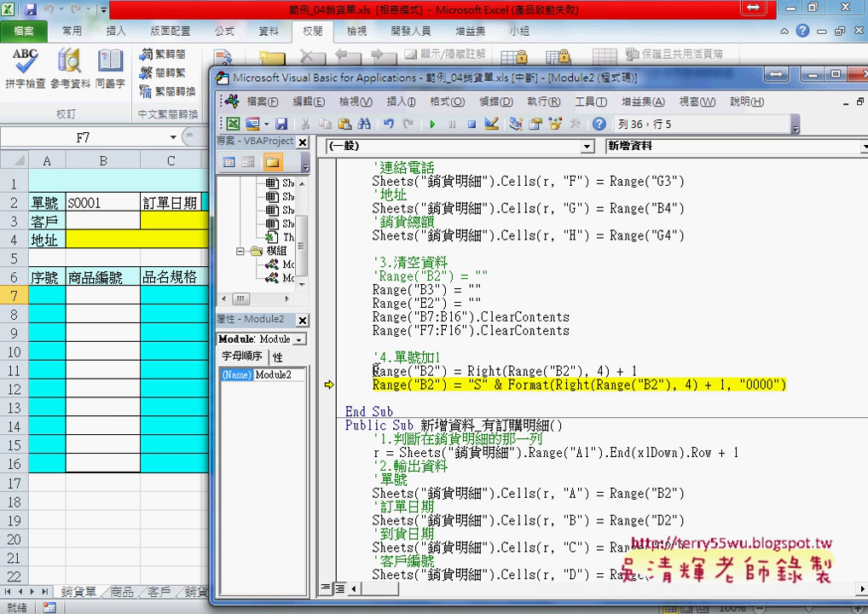
pyautogui.write("'")
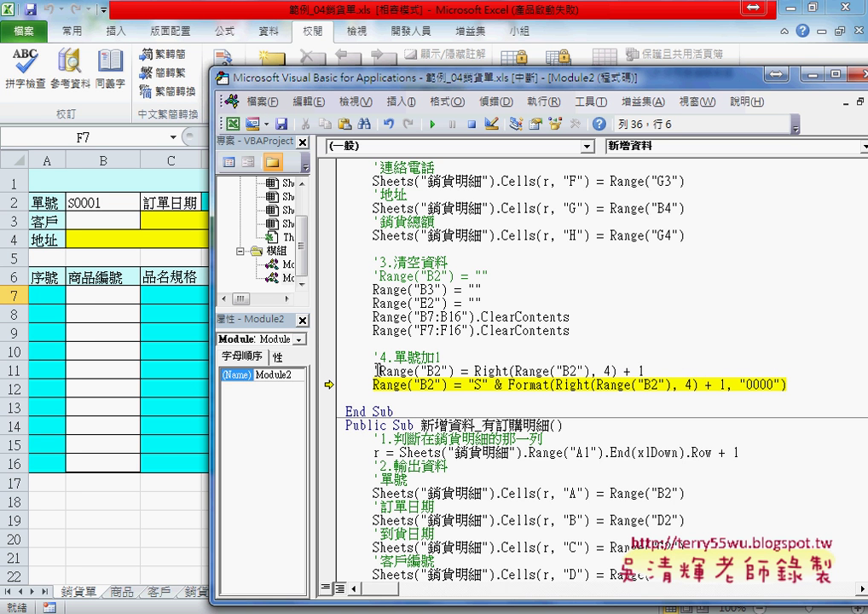
# Duplicate the commented line and prefix its Right call with "S" &.
pyautogui.hotkey('shift', 'End')
pyautogui.hotkey('ctrl', 'c')
pyautogui.press('End')
pyautogui.press('Return')
pyautogui.hotkey('ctrl', 'v')
pyautogui.press('Home')
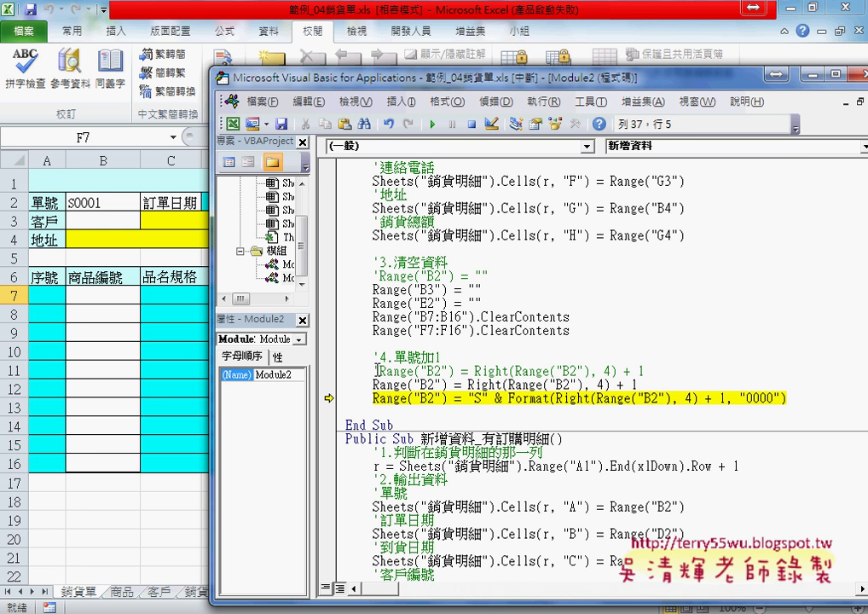
pyautogui.press('Right')
pyautogui.press('Right')
pyautogui.press('Right')
pyautogui.press('Right')
pyautogui.press('Right')
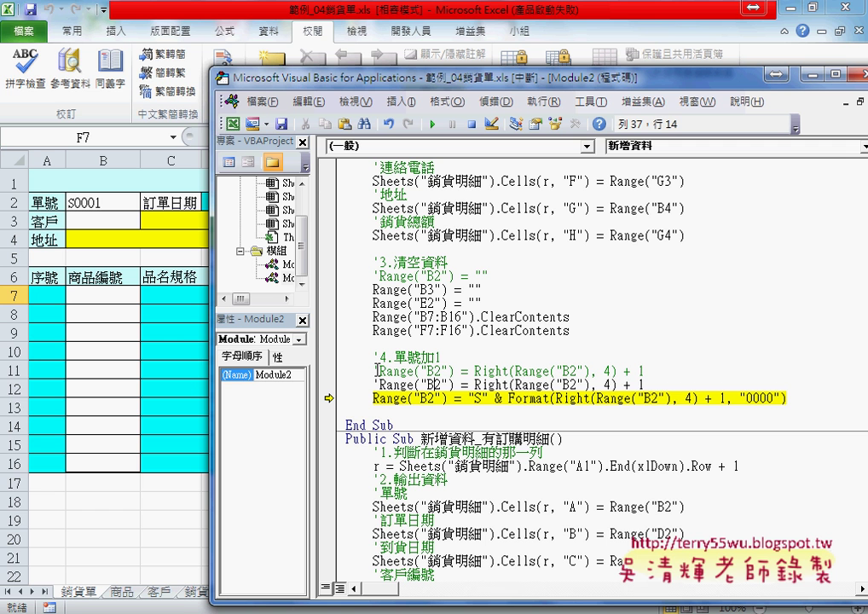
pyautogui.press('Right')
pyautogui.press('Right')
pyautogui.press('Right')
pyautogui.write('S')
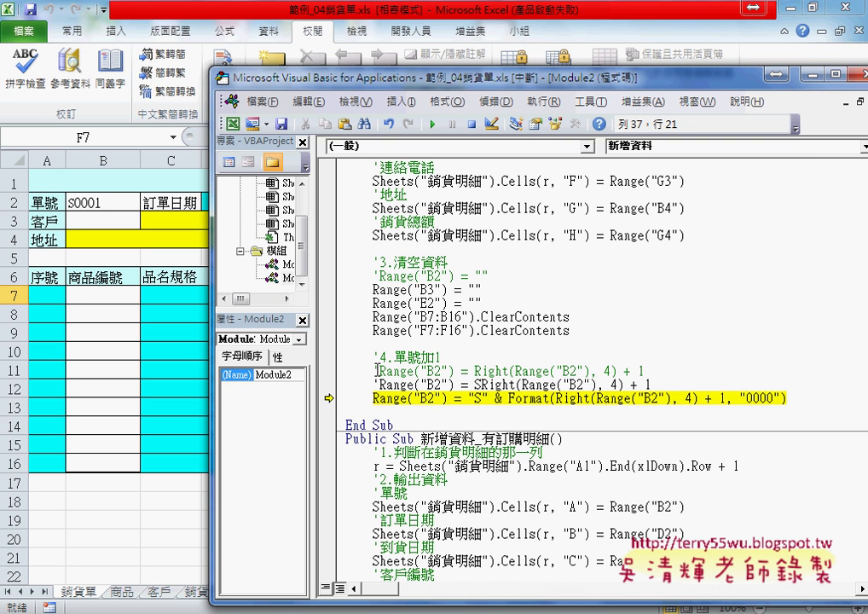
pyautogui.write('"')
pyautogui.press('Left')
pyautogui.press('Left')
pyautogui.write('"')
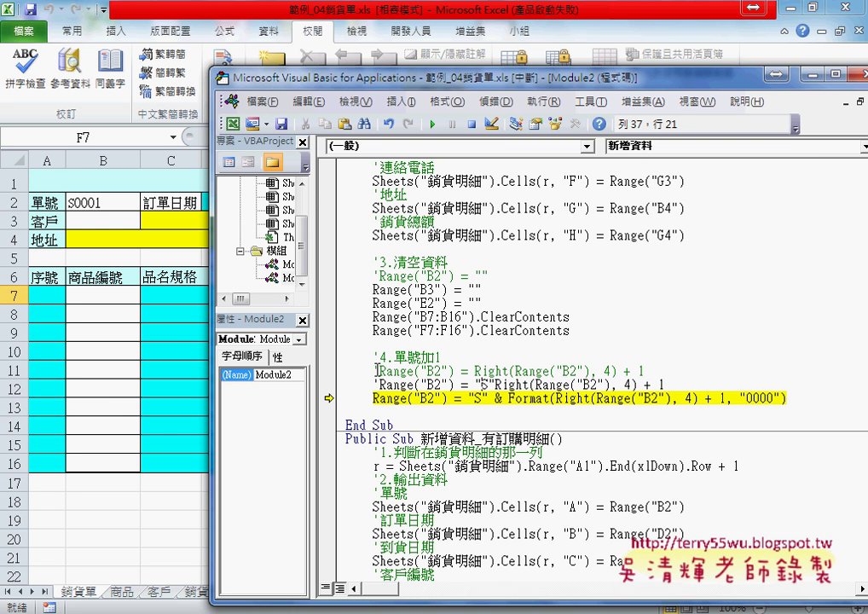
pyautogui.press('Right')
pyautogui.press('Right')
pyautogui.write('&')
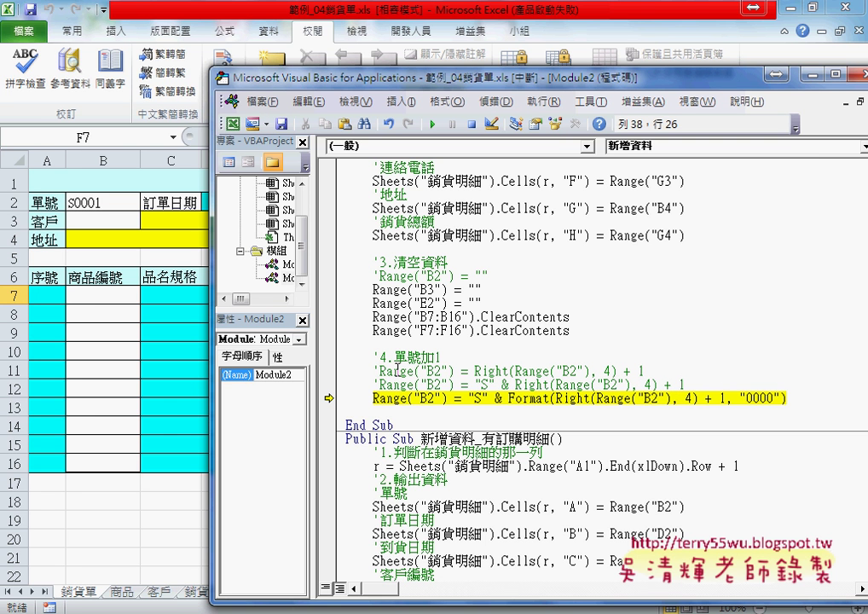
pyautogui.press('Down')
pyautogui.press('Right')
# Run the Format order-number line so B2 becomes S0002, then end the macro run.
pyautogui.click(616, 408)
pyautogui.press('F8')
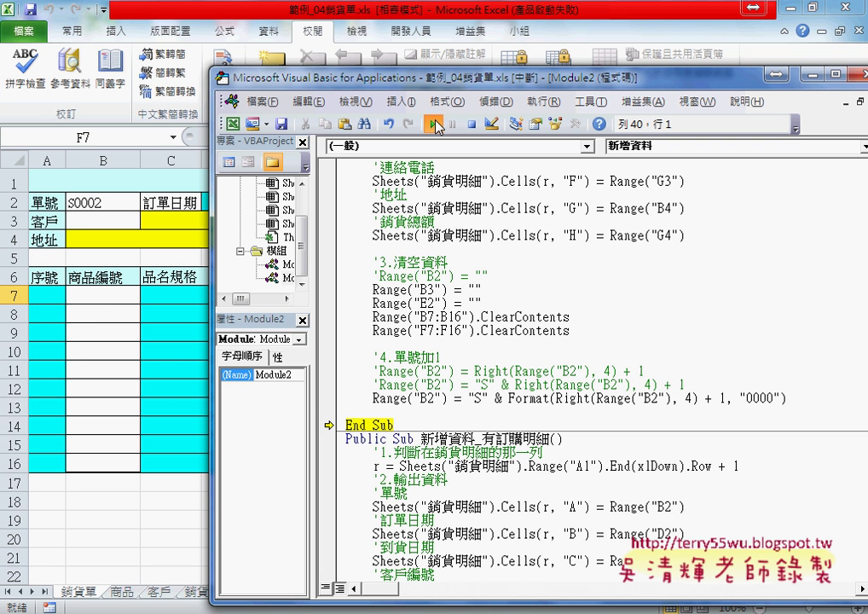
pyautogui.click(433, 124)
# Select the '4.單號加1 order-number code block for the notes.
pyautogui.moveTo(786, 398); pyautogui.dragTo(320, 357)
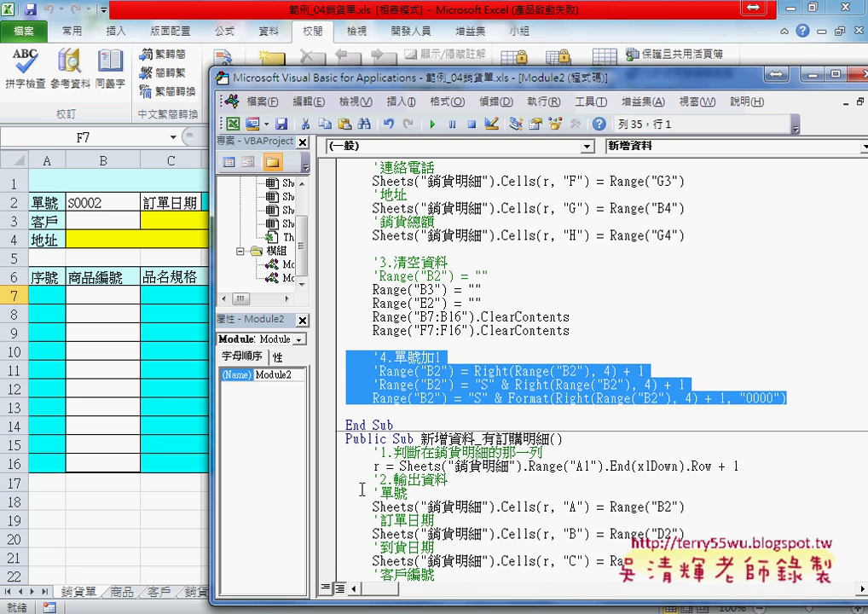
pyautogui.click(346, 357)
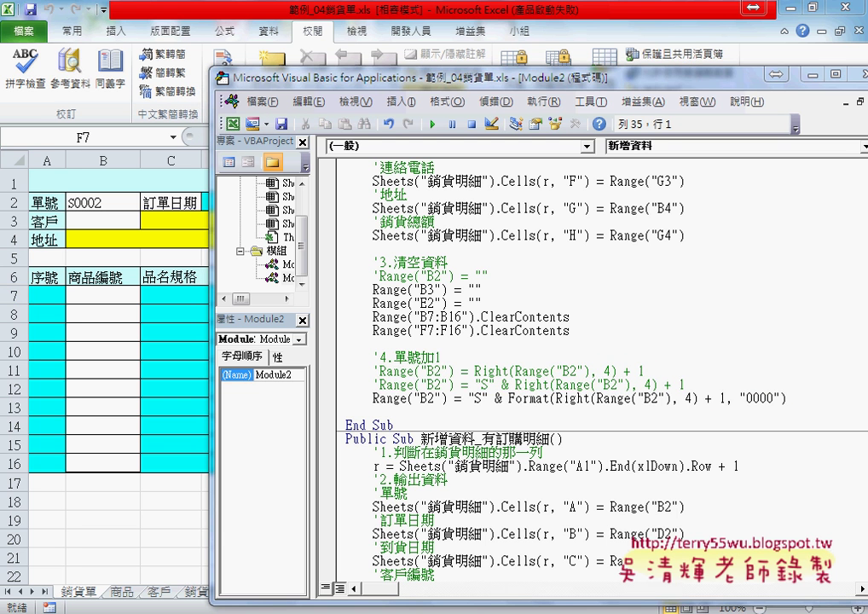
pyautogui.hotkey('alt', 'Tab')
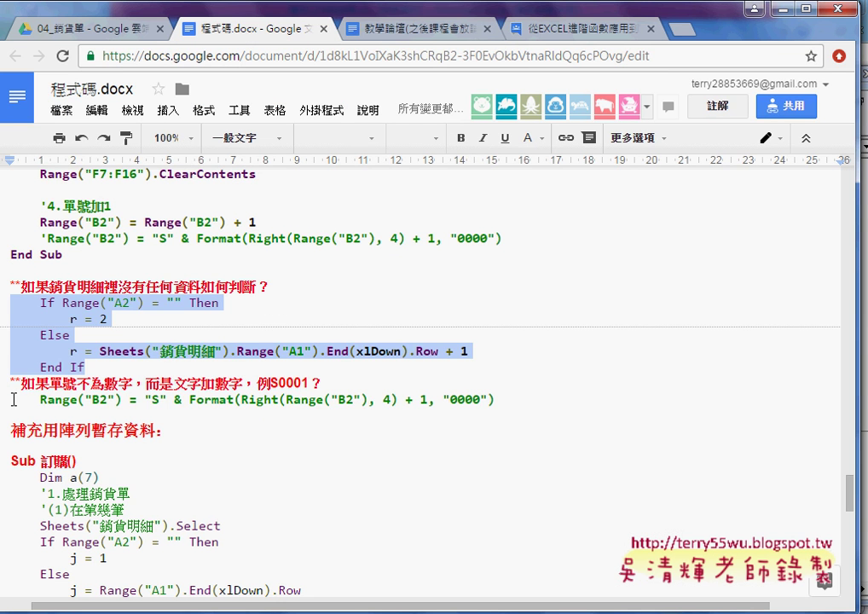
# Replace the old Range("B2") line in the notes with the pasted block, minus its comment line.
pyautogui.moveTo(13, 398); pyautogui.dragTo(512, 396)
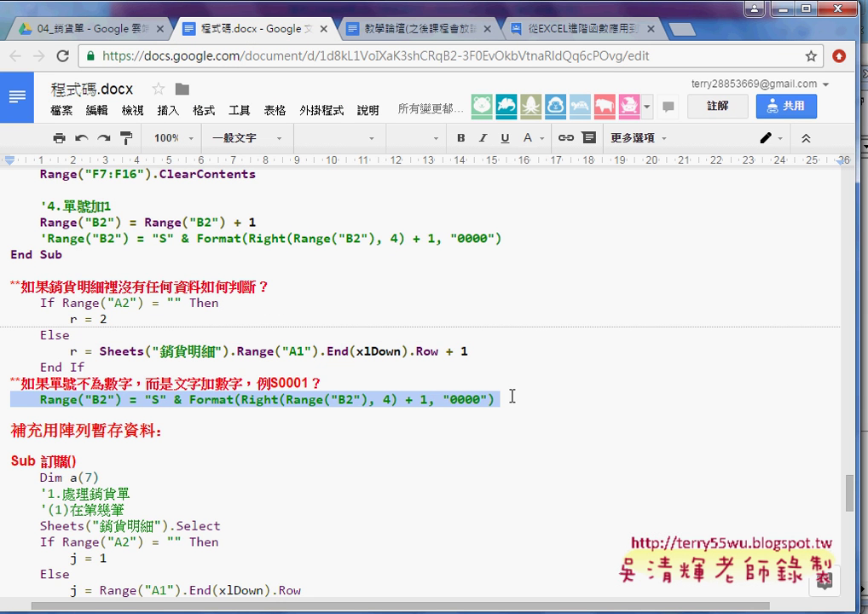
pyautogui.hotkey('ctrl', 'v')
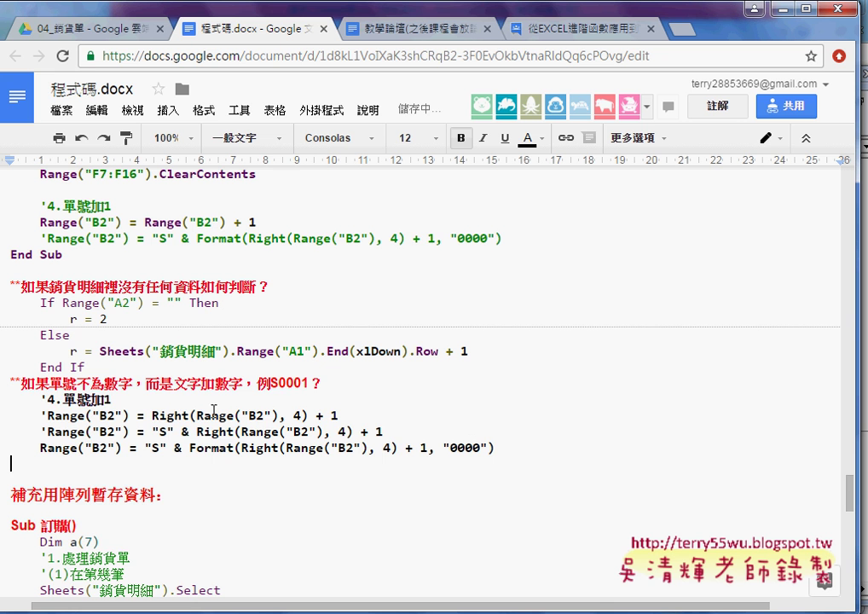
pyautogui.moveTo(88, 399); pyautogui.dragTo(4, 400)
pyautogui.press('BackSpace')
pyautogui.press('BackSpace')
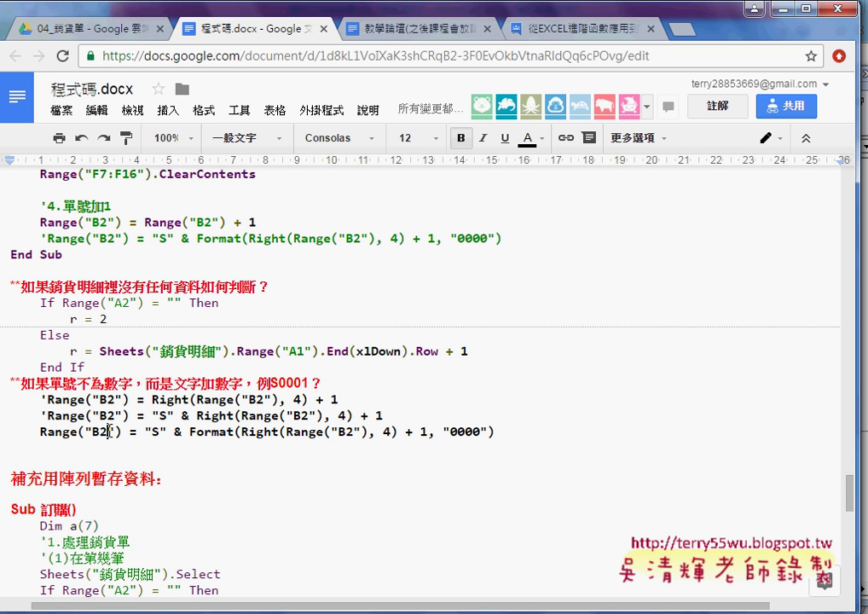
# Format the three Range("B2") lines as code with Code Pretty's Format Selection.
pyautogui.moveTo(494, 432); pyautogui.dragTo(17, 401)
pyautogui.click(17, 399)
pyautogui.moveTo(528, 440); pyautogui.dragTo(10, 399)
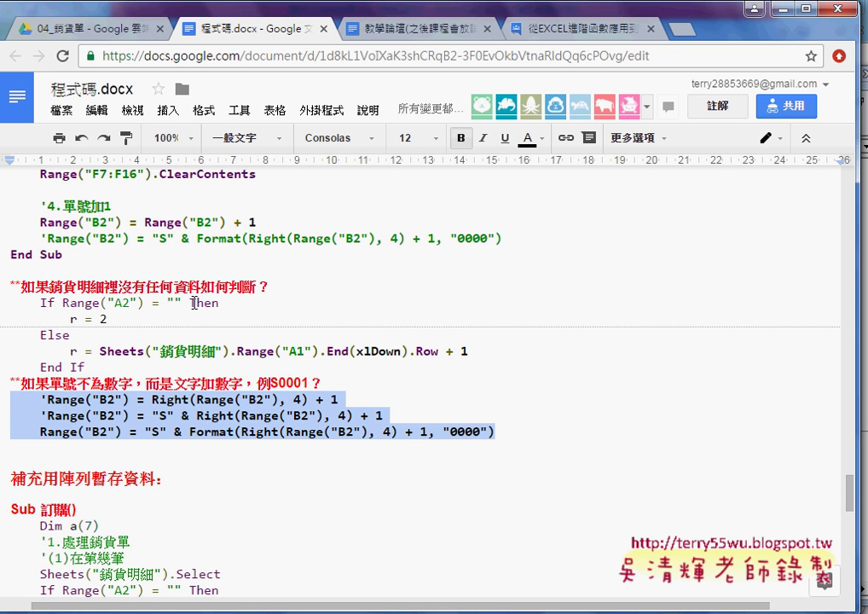
pyautogui.click(317, 111)
pyautogui.moveTo(351, 140)
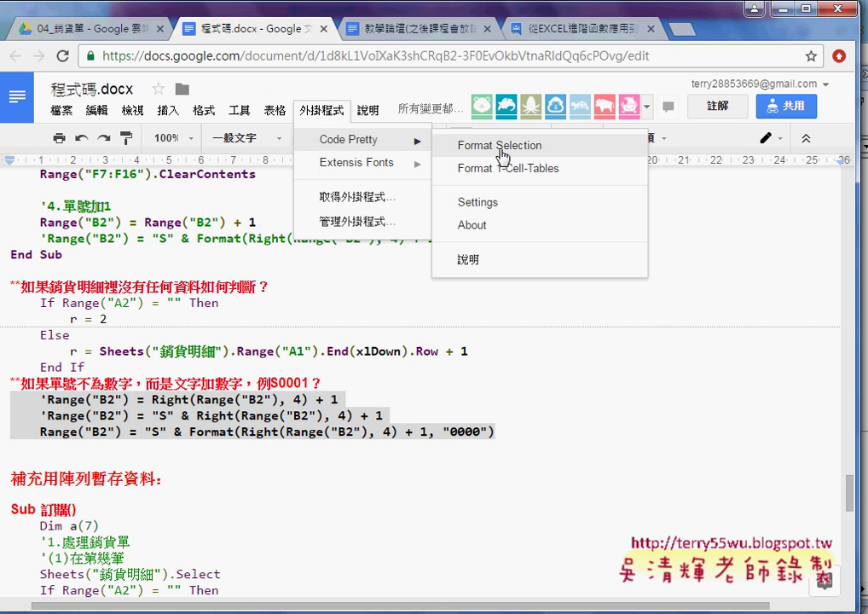
pyautogui.click(501, 149)
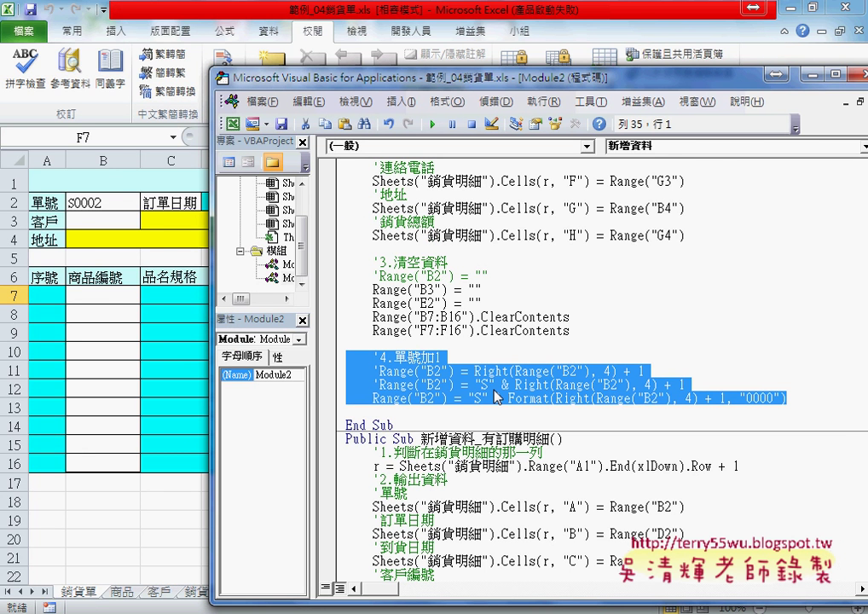
# On 銷貨明細, enter header 訂單明細 in I1 and widen column I to fit it.
pyautogui.click(103, 387)
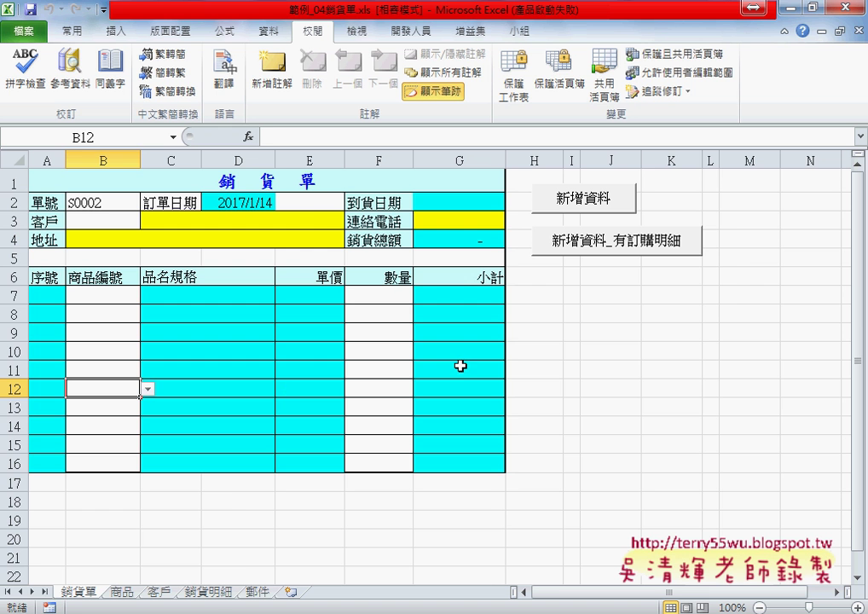
pyautogui.click(216, 591)
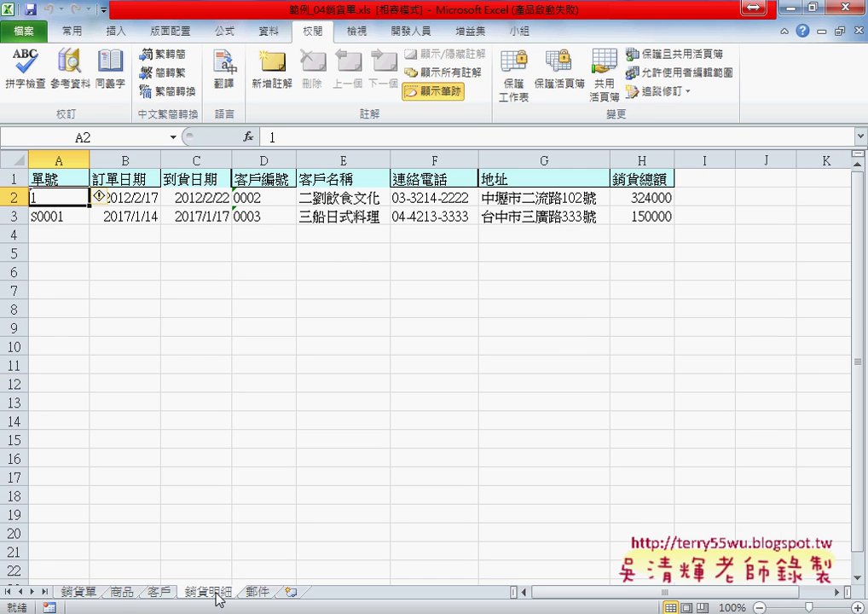
pyautogui.click(711, 180)
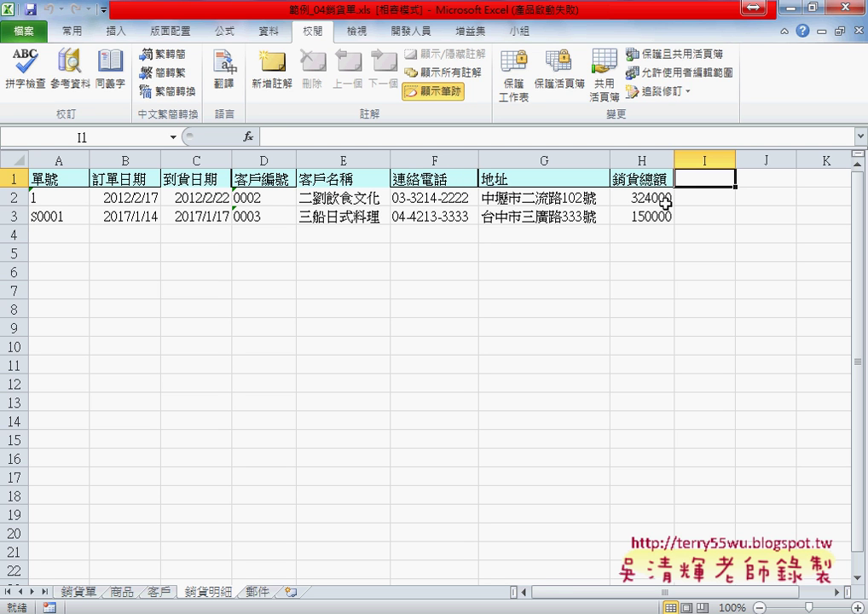
pyautogui.write('de')
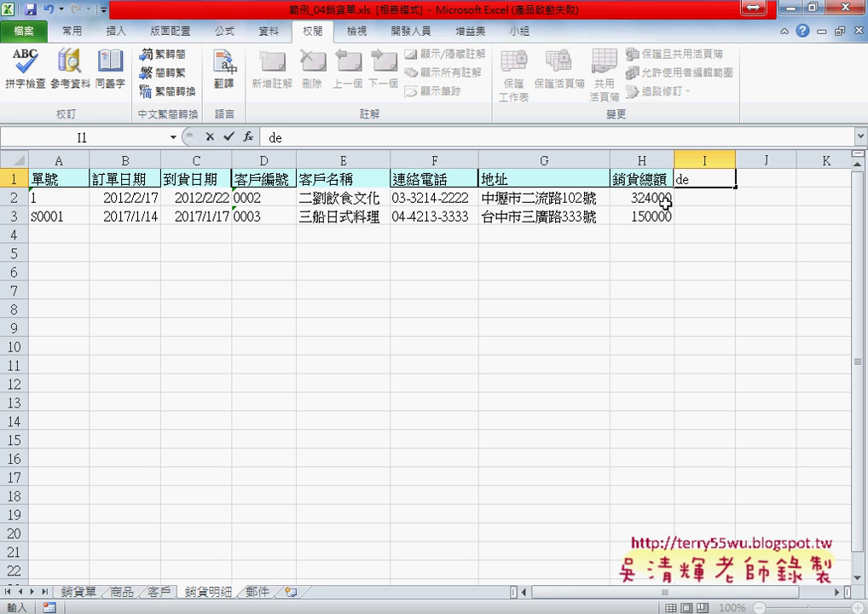
pyautogui.press('BackSpace')
pyautogui.press('BackSpace')
pyautogui.write('定')
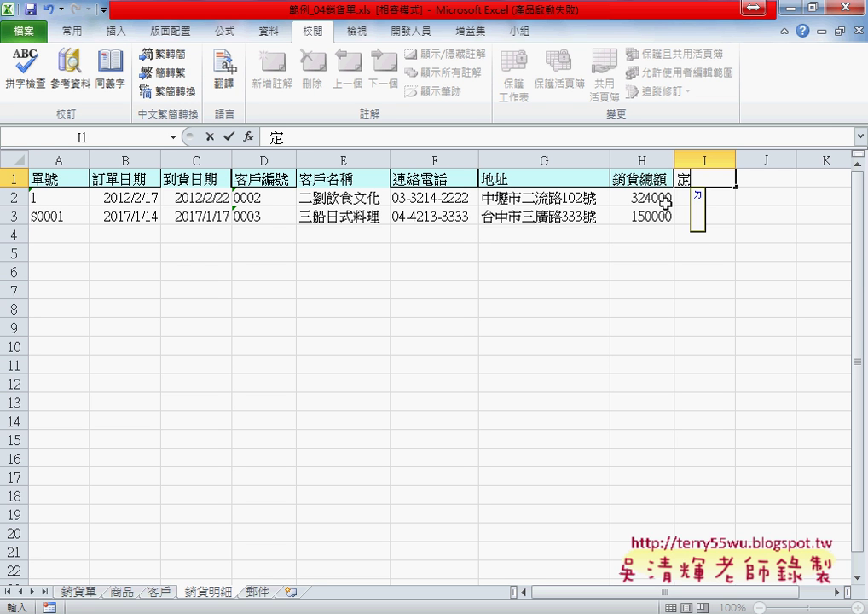
pyautogui.write('單明')
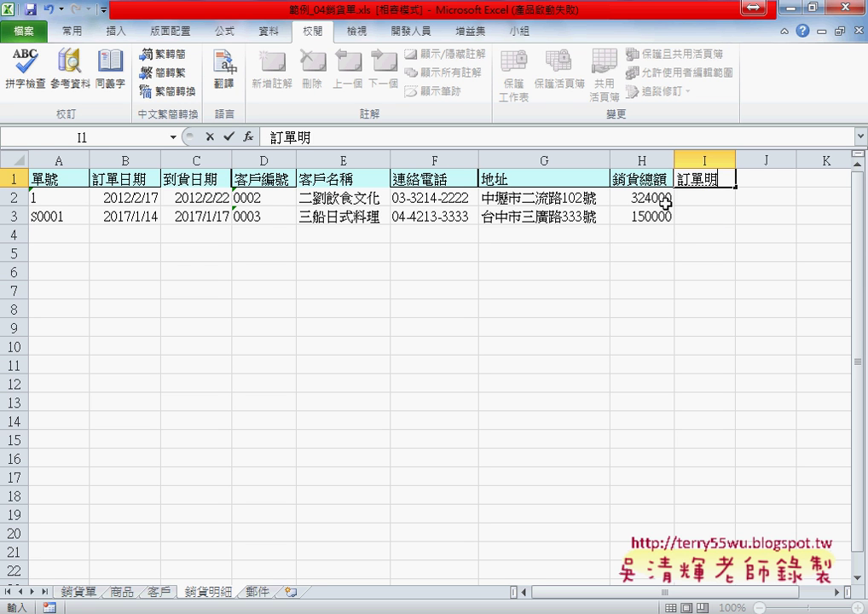
pyautogui.write('細')
pyautogui.click(753, 286)
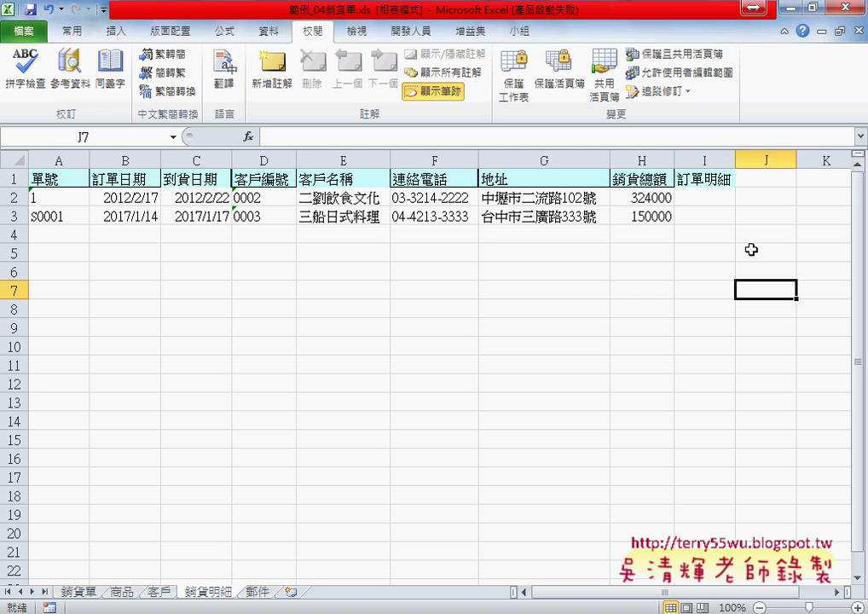
pyautogui.moveTo(735, 160); pyautogui.dragTo(785, 171)
pyautogui.click(738, 179)
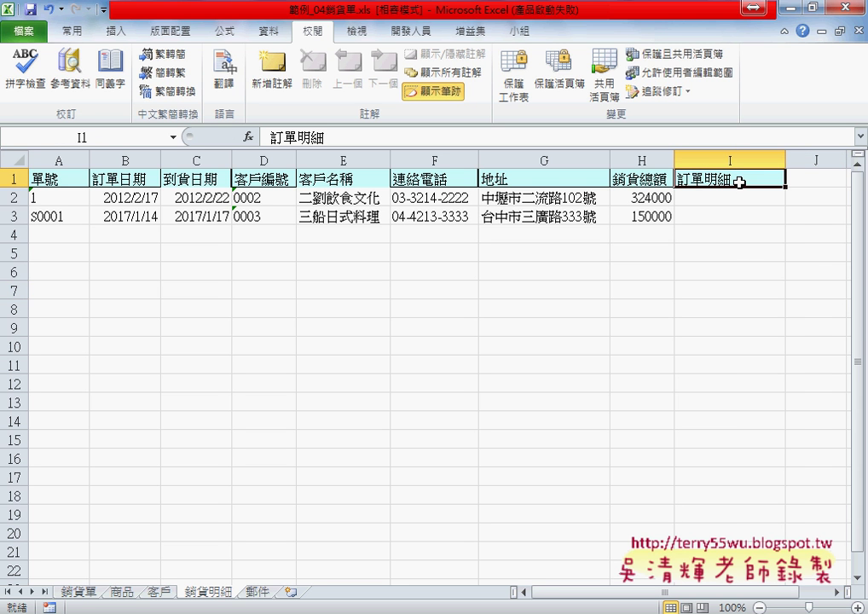
# On the 銷貨單 form, choose customer 0002 and the 2-day urgent delivery option.
pyautogui.click(84, 600)
pyautogui.click(123, 221)
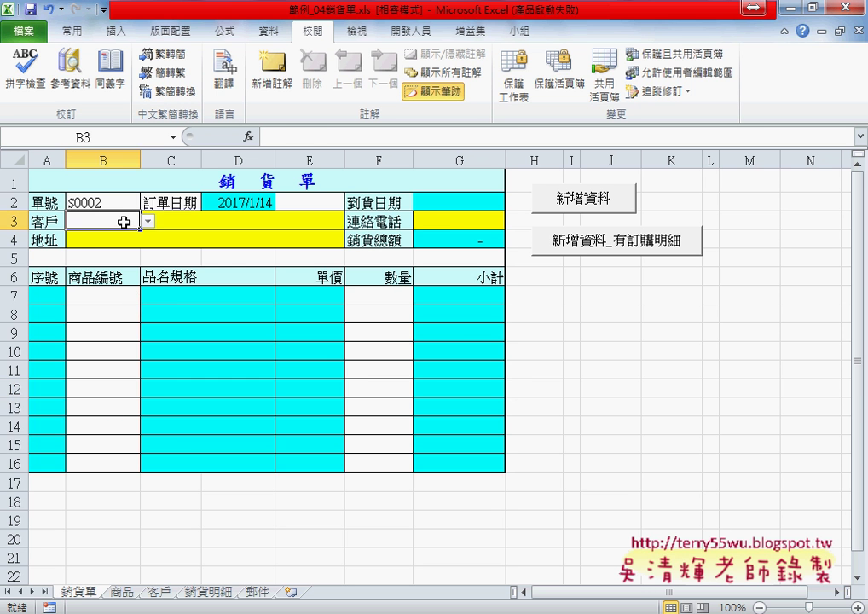
pyautogui.click(147, 220)
pyautogui.click(137, 248)
pyautogui.click(313, 204)
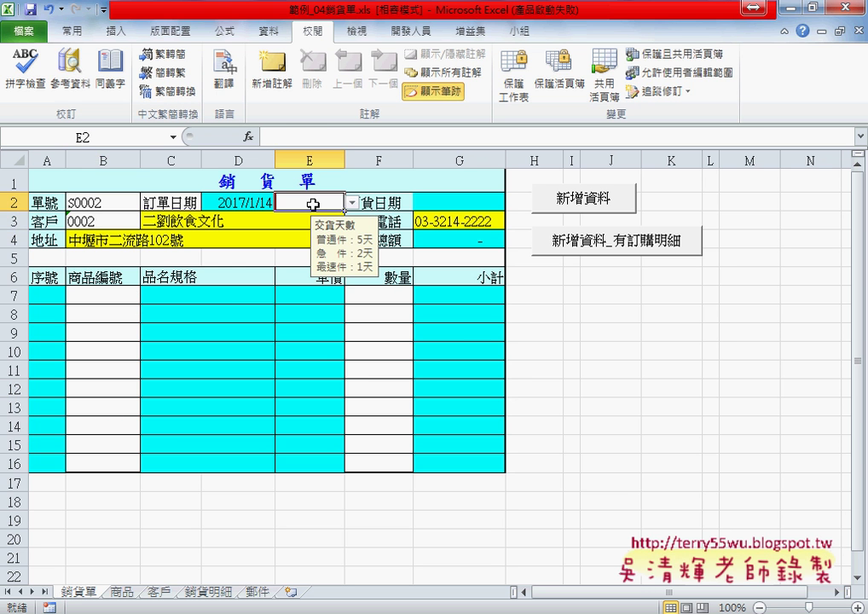
pyautogui.click(351, 202)
pyautogui.click(337, 227)
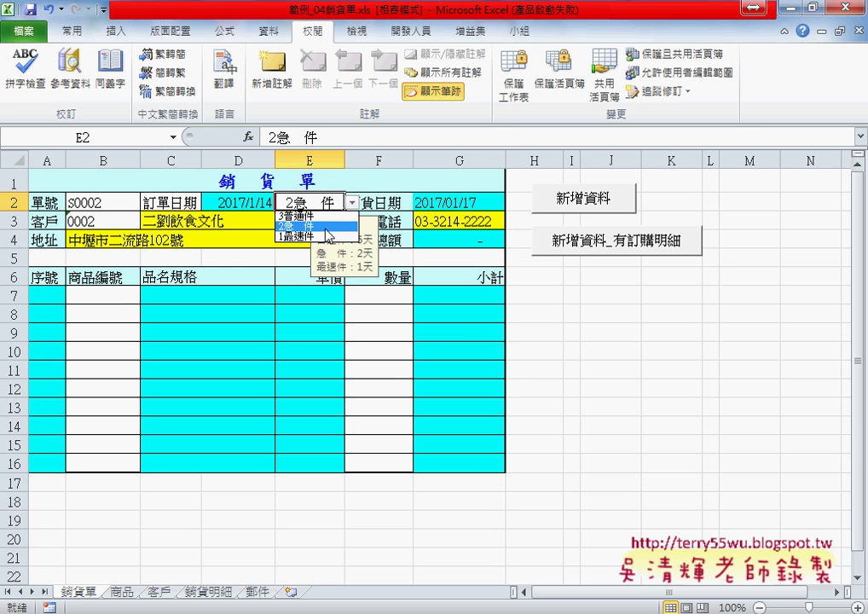
# Pick product A1103 for both item lines in B7 and B8.
pyautogui.click(98, 296)
pyautogui.click(147, 296)
pyautogui.click(122, 320)
pyautogui.click(141, 314)
pyautogui.click(147, 314)
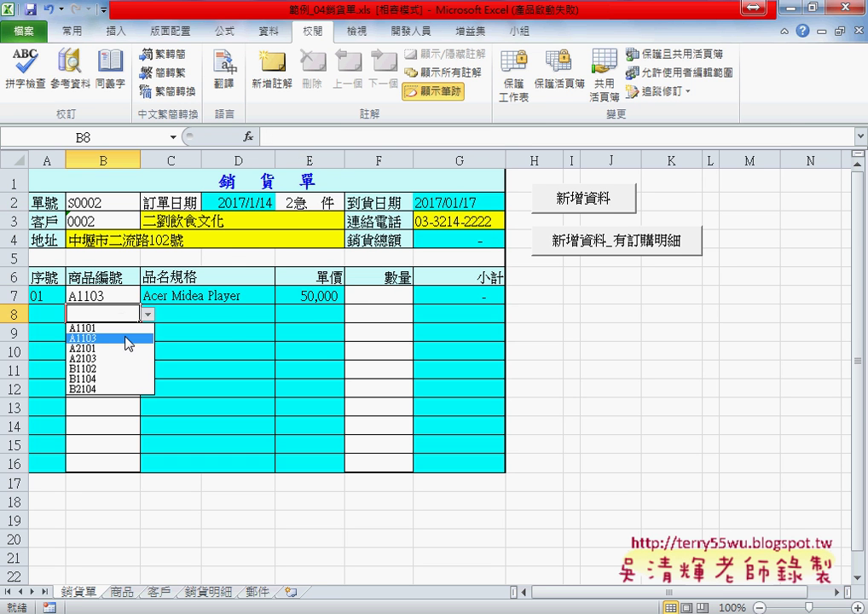
pyautogui.click(128, 338)
pyautogui.moveTo(99, 297); pyautogui.dragTo(100, 316)
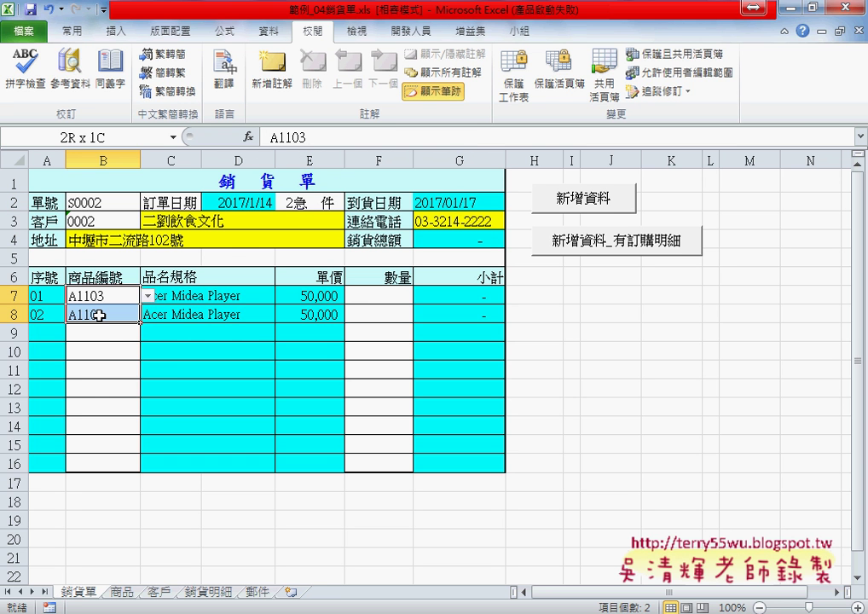
# Set quantities 2 in F7 and 4 in F8, then review the records sheet.
pyautogui.click(375, 296)
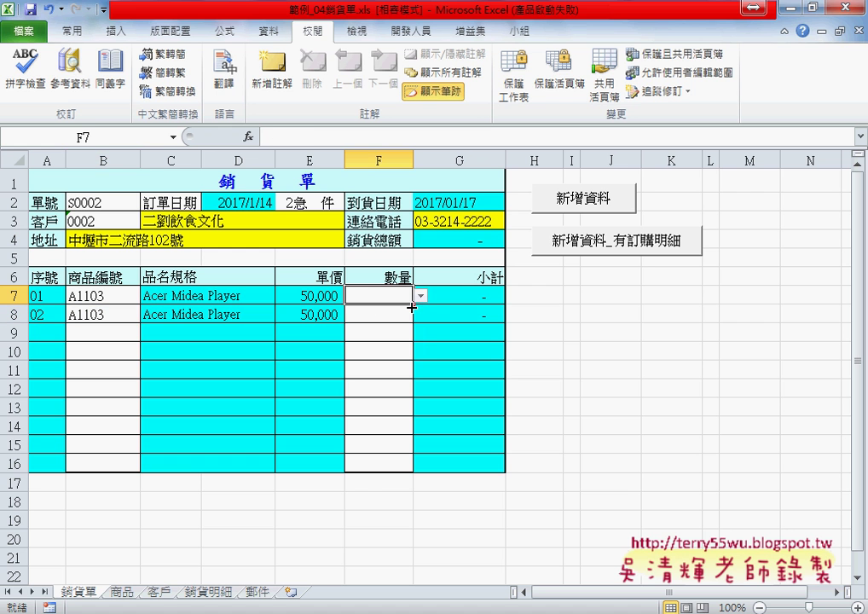
pyautogui.click(420, 294)
pyautogui.click(415, 324)
pyautogui.click(413, 314)
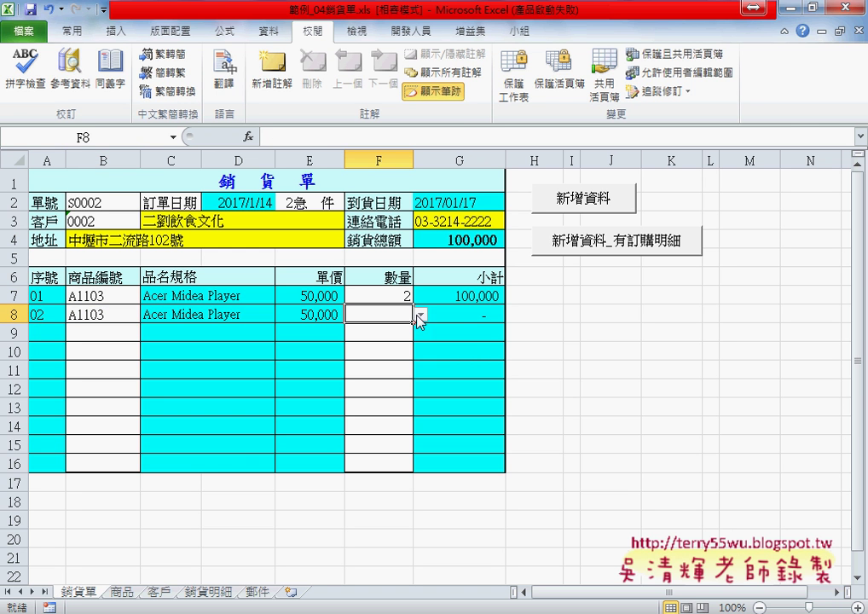
pyautogui.click(420, 313)
pyautogui.click(399, 358)
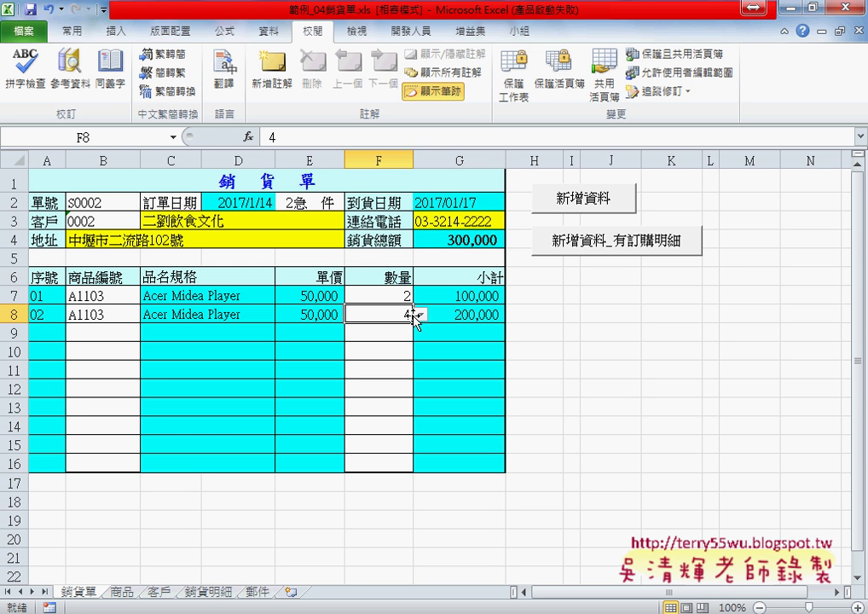
pyautogui.click(123, 295)
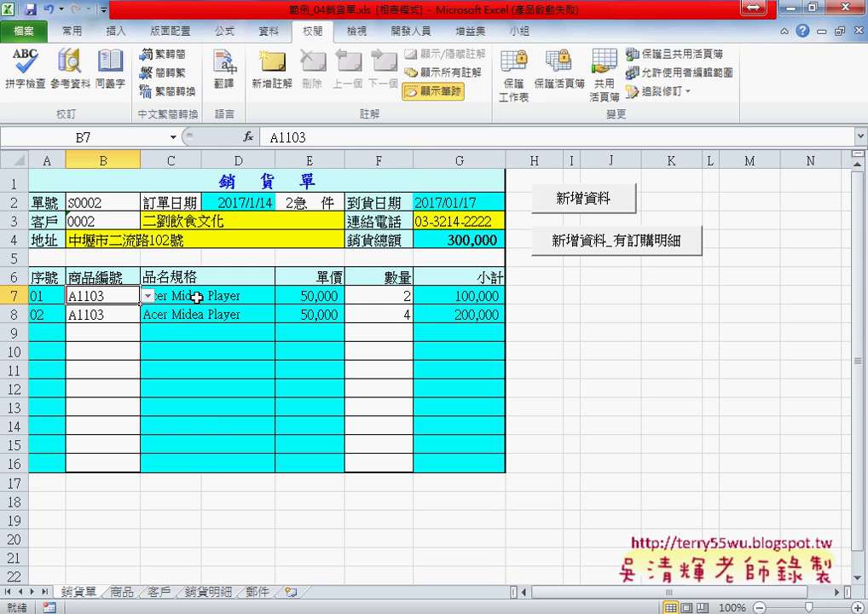
pyautogui.click(393, 295)
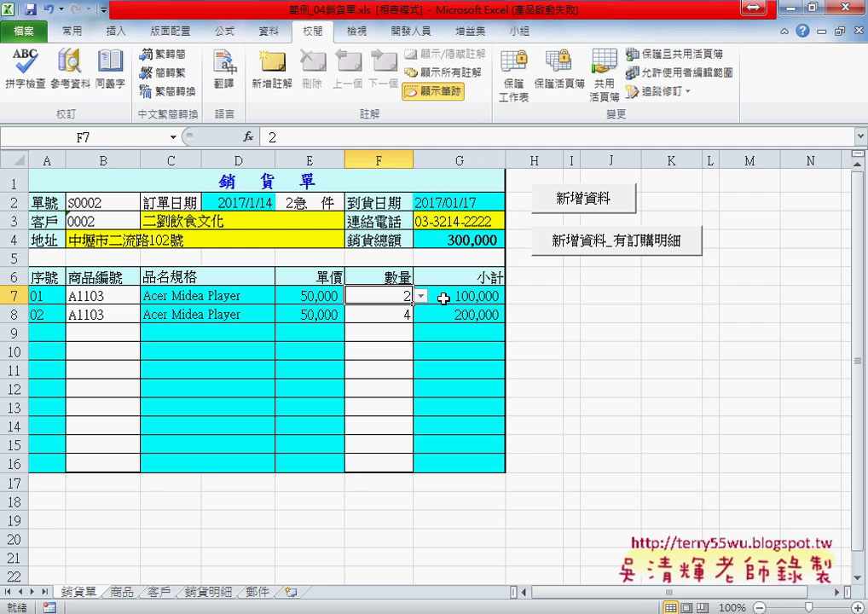
pyautogui.moveTo(112, 297); pyautogui.dragTo(132, 317)
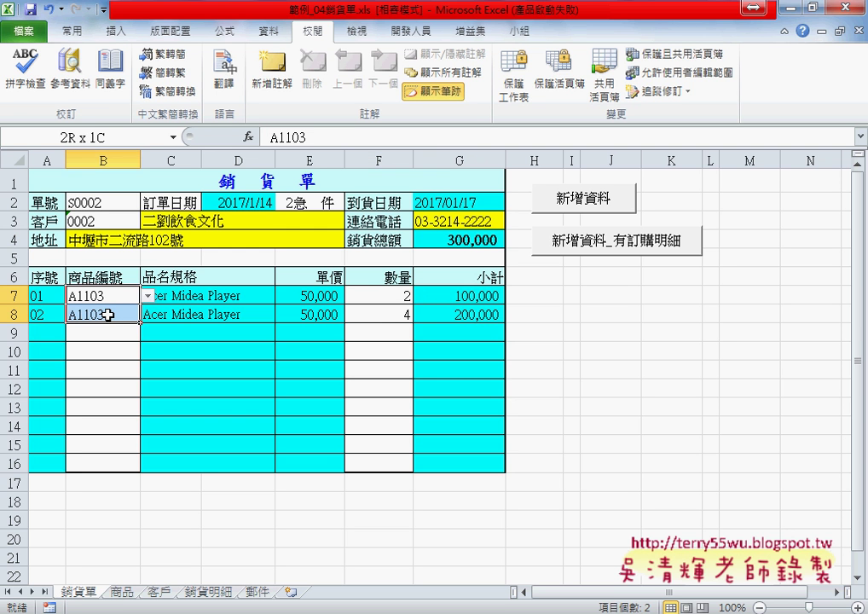
pyautogui.moveTo(394, 296); pyautogui.dragTo(388, 313)
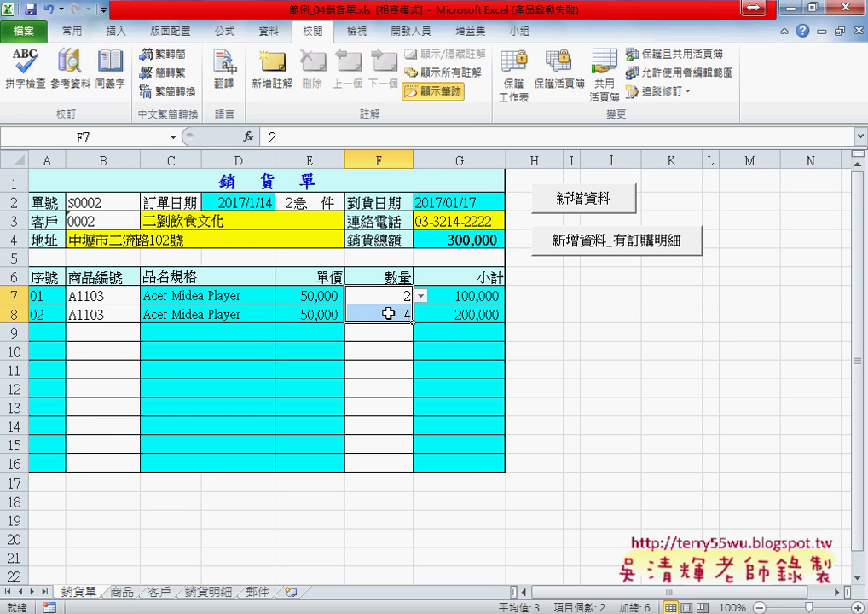
pyautogui.click(214, 591)
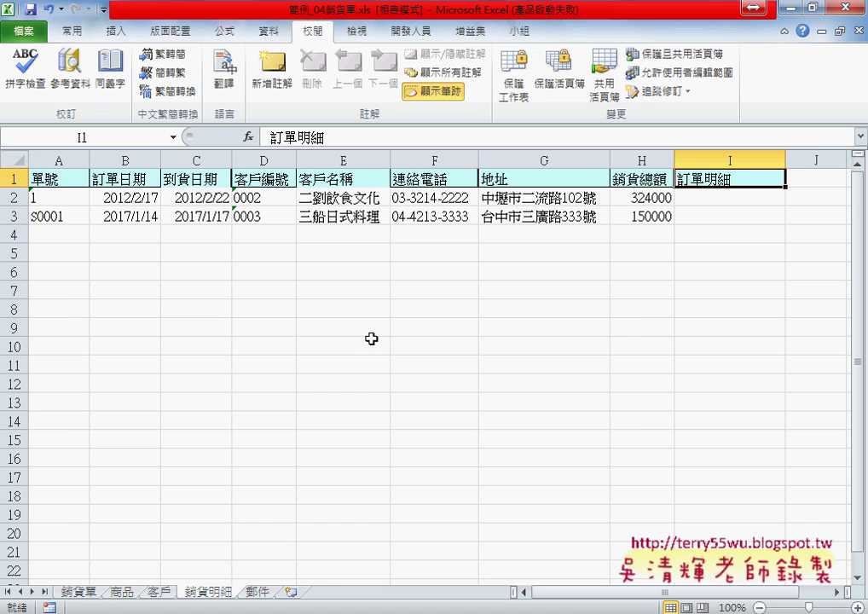
# On 銷貨單, verify both A1103 item lines and their quantities 2 and 4.
pyautogui.click(92, 592)
pyautogui.click(96, 295)
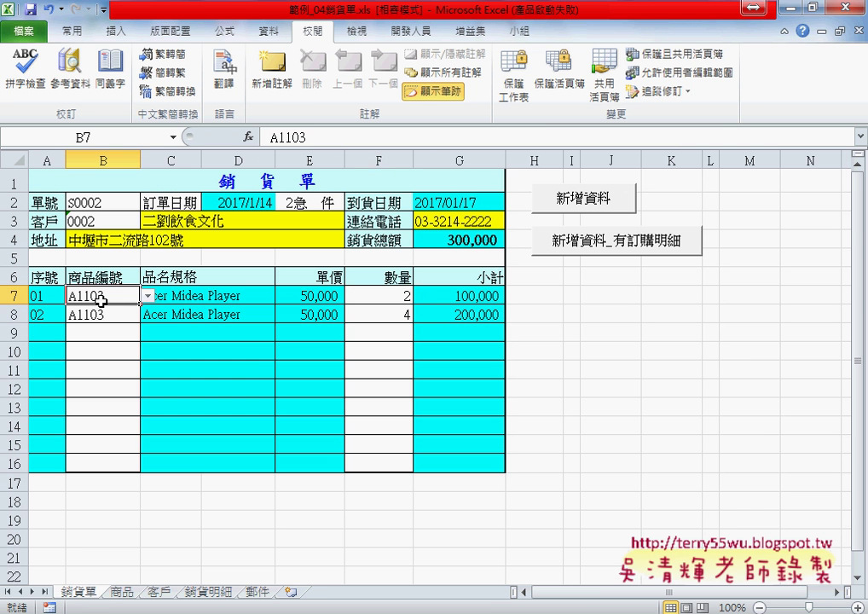
pyautogui.click(376, 297)
pyautogui.click(120, 313)
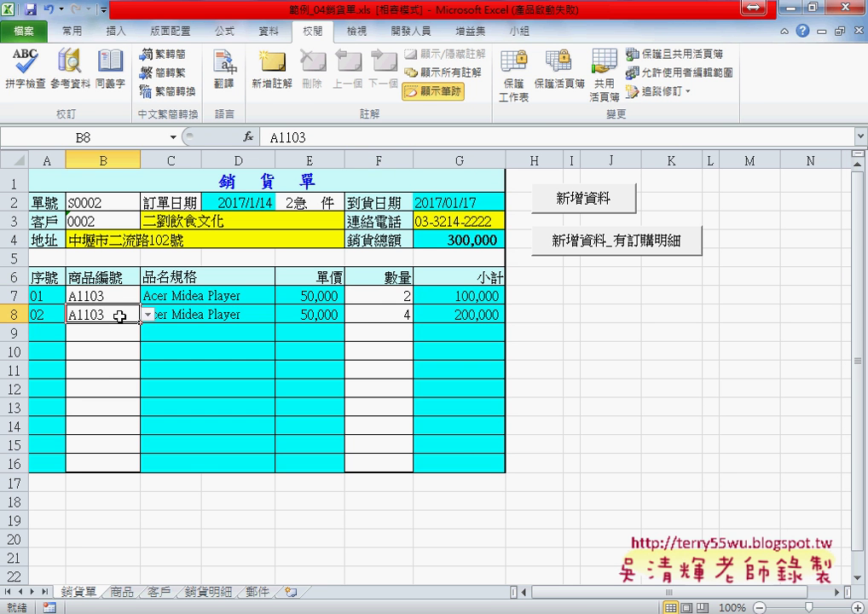
pyautogui.click(385, 317)
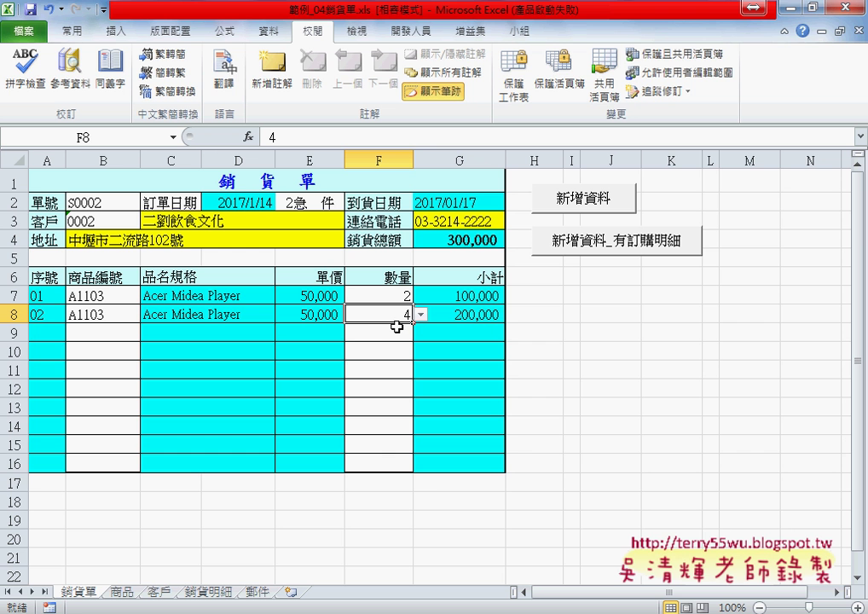
# Run the add-record macro, then in the debugger comment out the +1 line and uncomment the S-prefixed line.
pyautogui.click(632, 245)
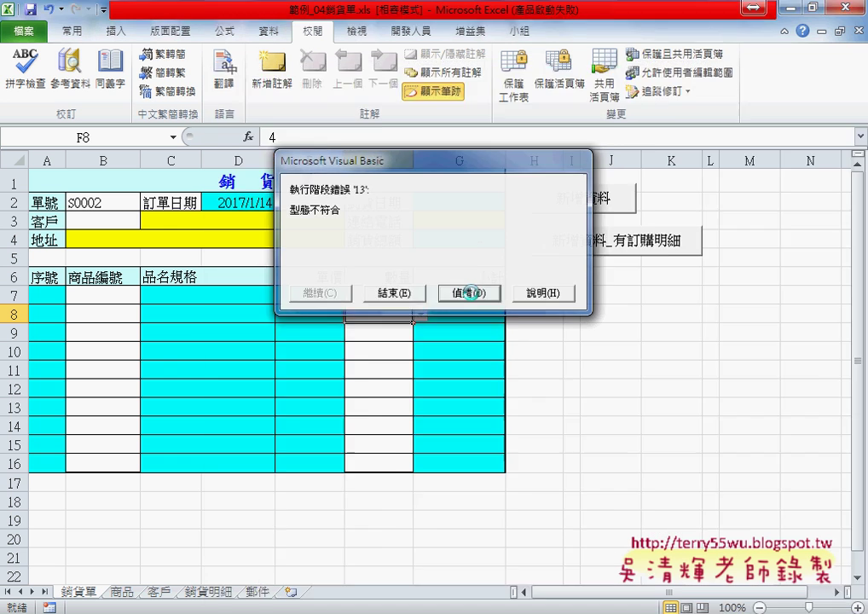
pyautogui.click(470, 292)
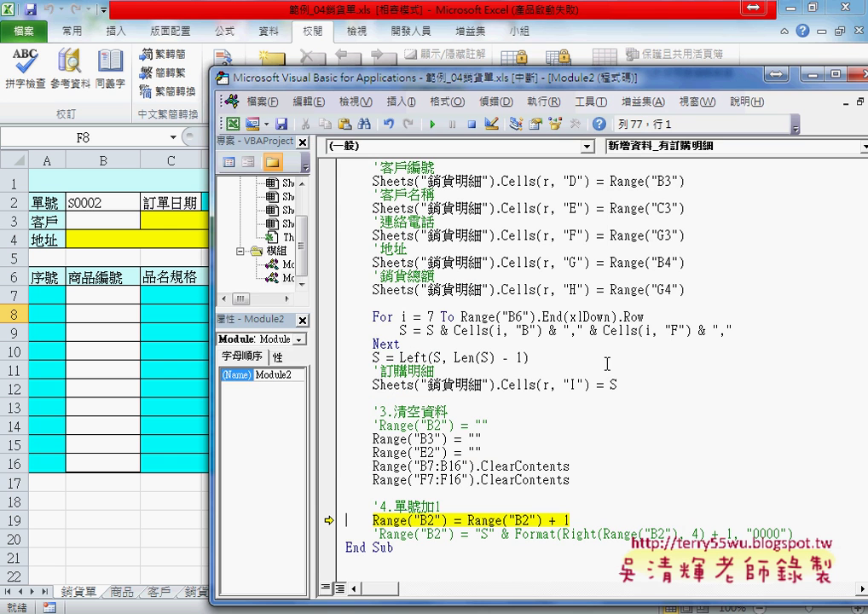
pyautogui.click(373, 520)
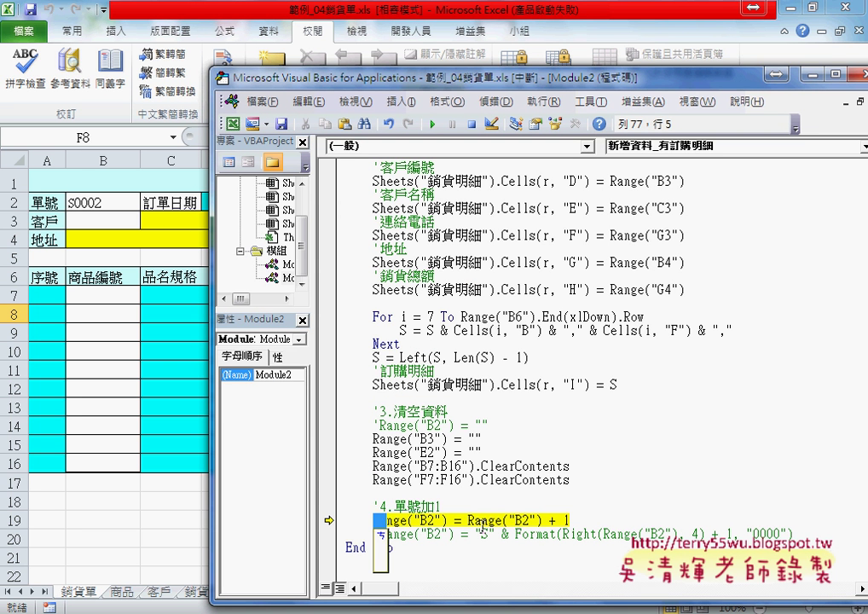
pyautogui.write("'")
pyautogui.press('Down')
pyautogui.press('BackSpace')
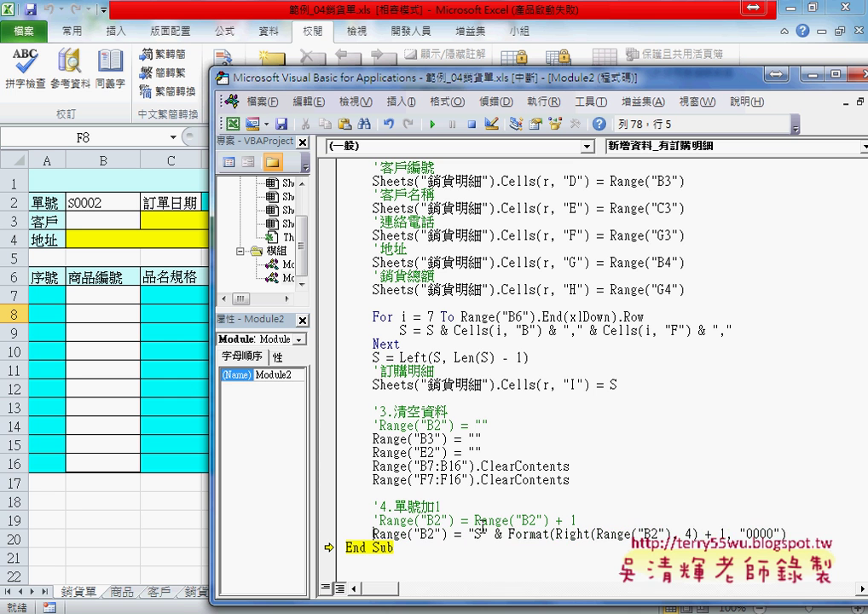
# Resume from the new order-number line so B2 becomes S0003, then end the macro.
pyautogui.moveTo(329, 548); pyautogui.dragTo(329, 534)
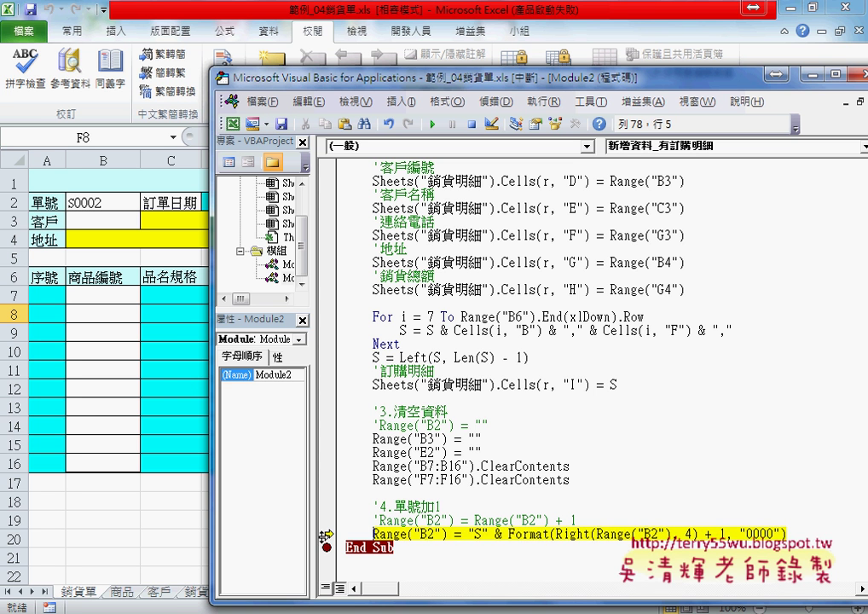
pyautogui.press('F8')
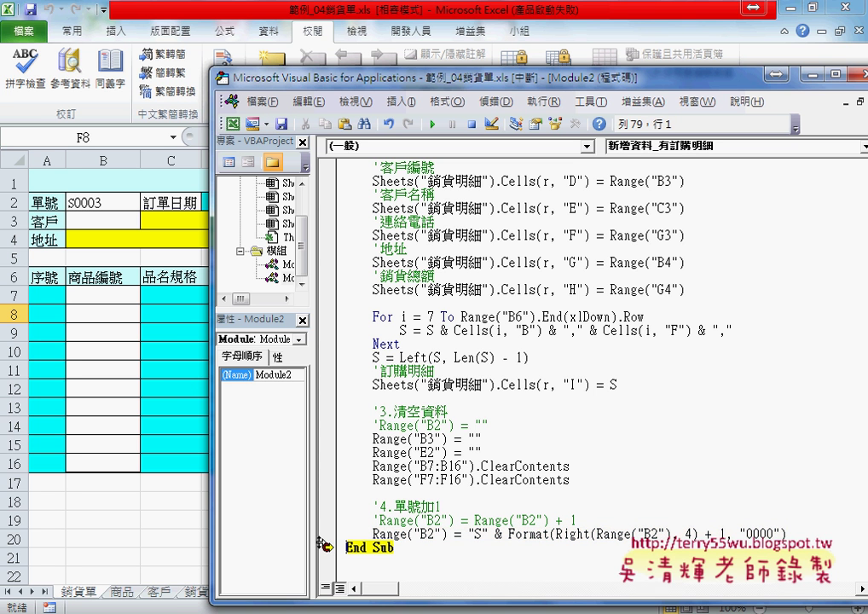
pyautogui.press('F8')
pyautogui.click(326, 547)
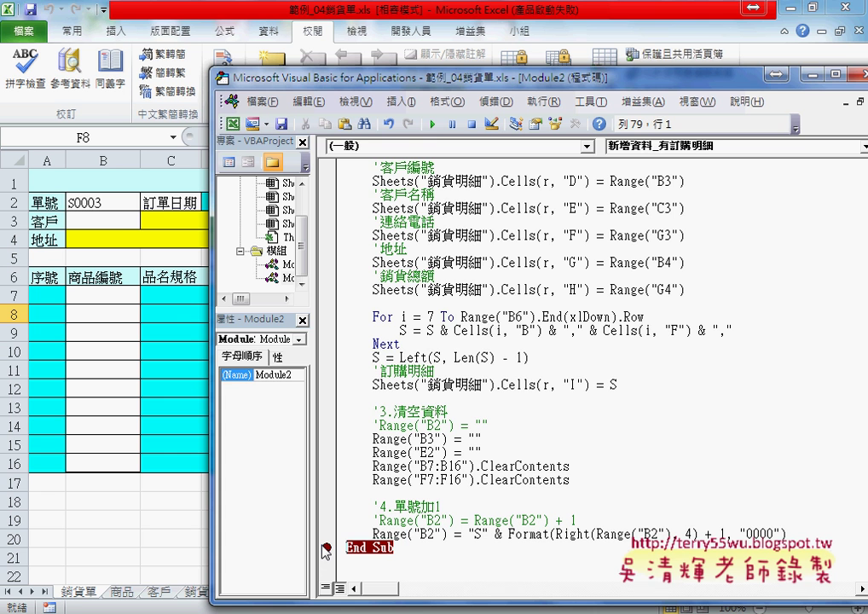
pyautogui.click(151, 405)
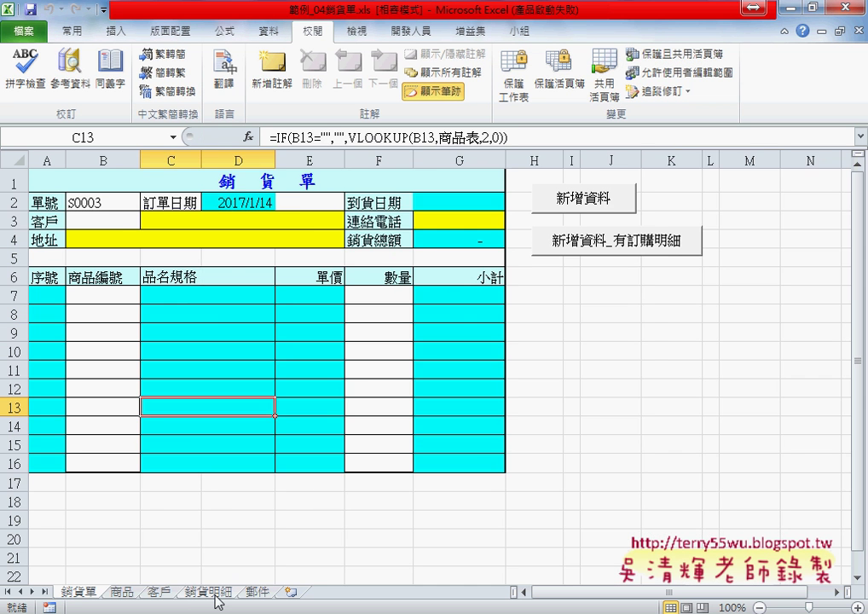
# Inspect I4 on 銷貨明細, which holds S0002's details A1103,2,A1103,4.
pyautogui.click(214, 597)
pyautogui.click(744, 236)
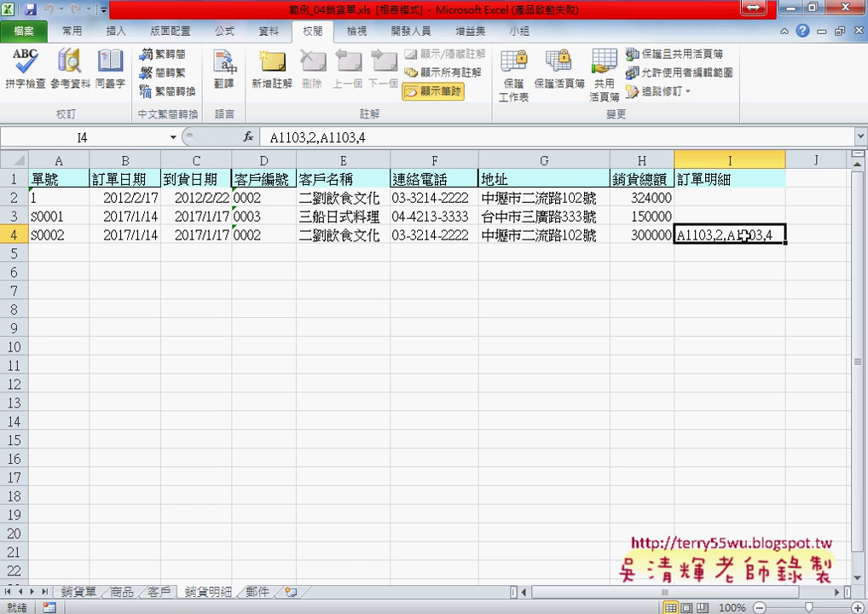
pyautogui.click(740, 180)
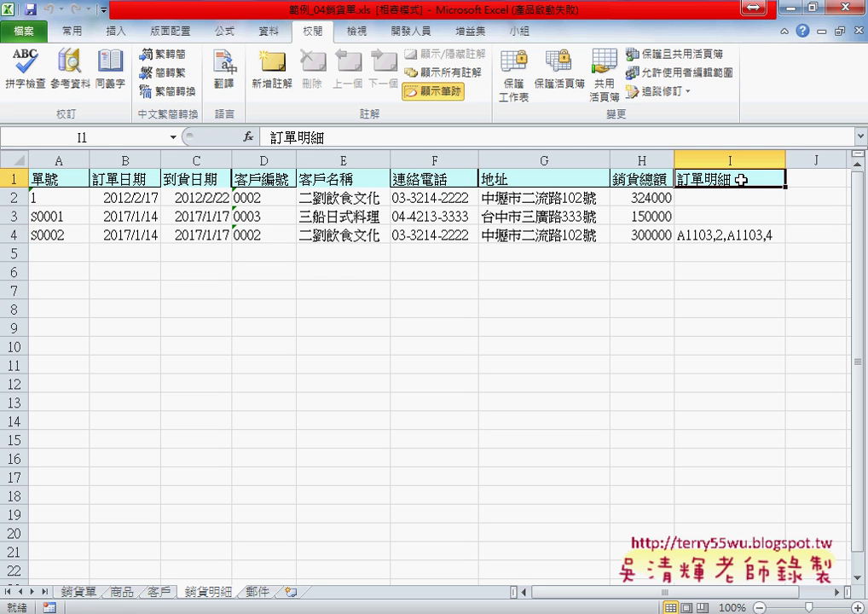
pyautogui.click(742, 236)
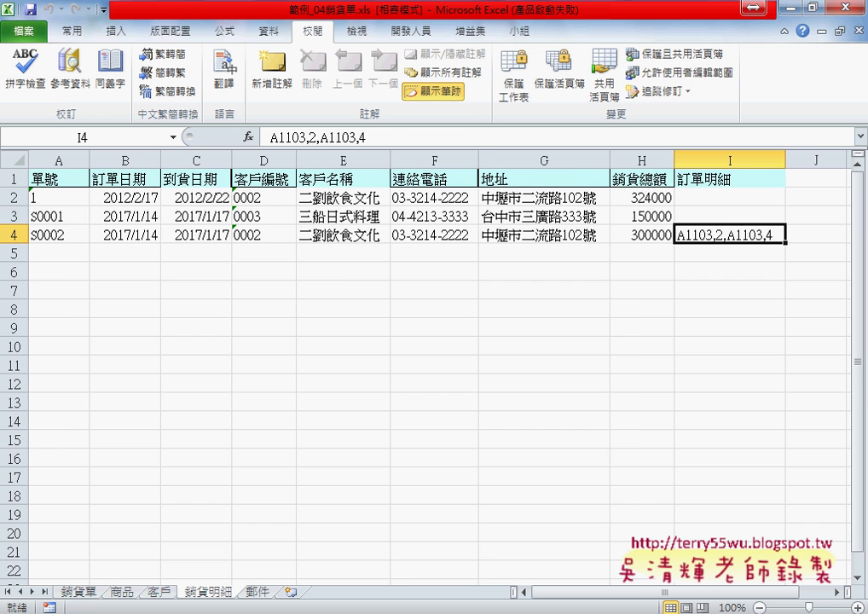
# Confirm B7:B16 and F7:F16 on 銷貨單 were cleared, then return to 銷貨明細.
pyautogui.click(79, 591)
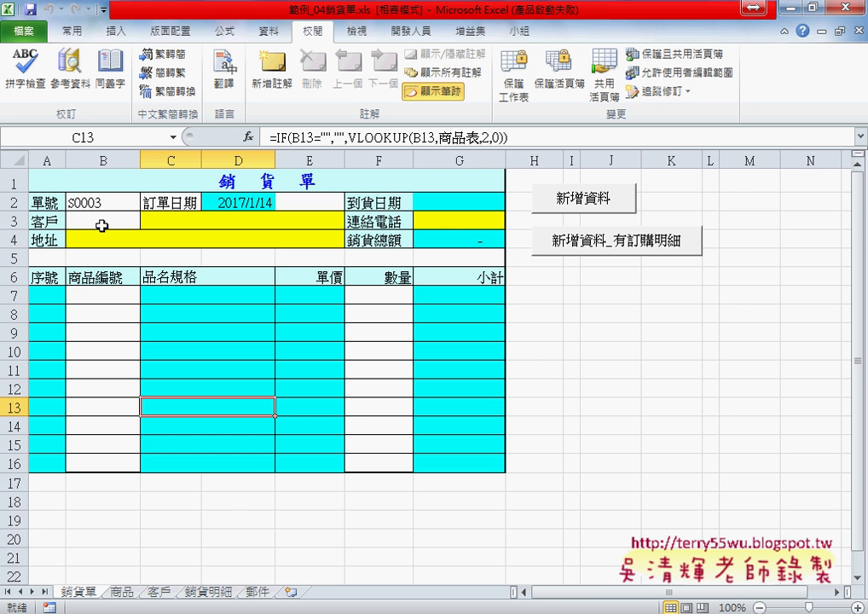
pyautogui.moveTo(94, 294); pyautogui.dragTo(111, 464)
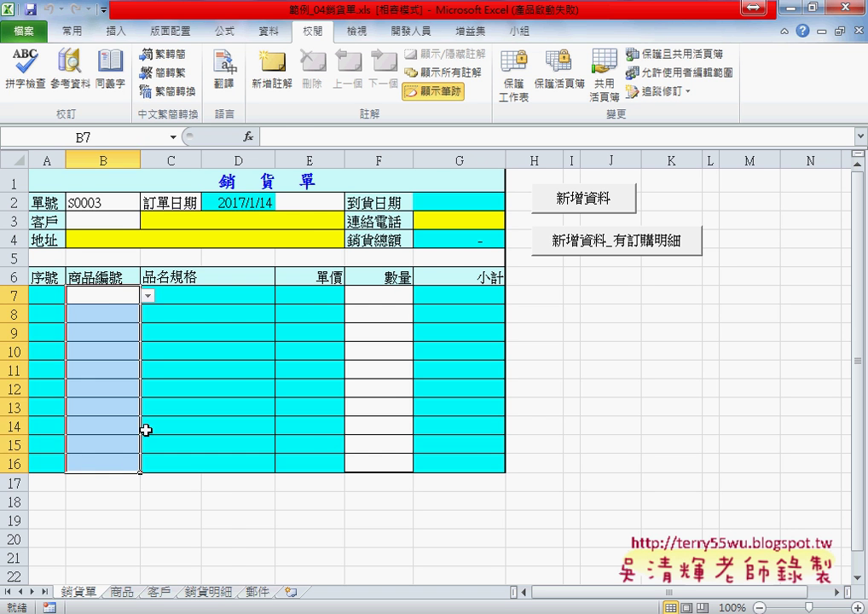
pyautogui.moveTo(397, 294); pyautogui.dragTo(394, 464)
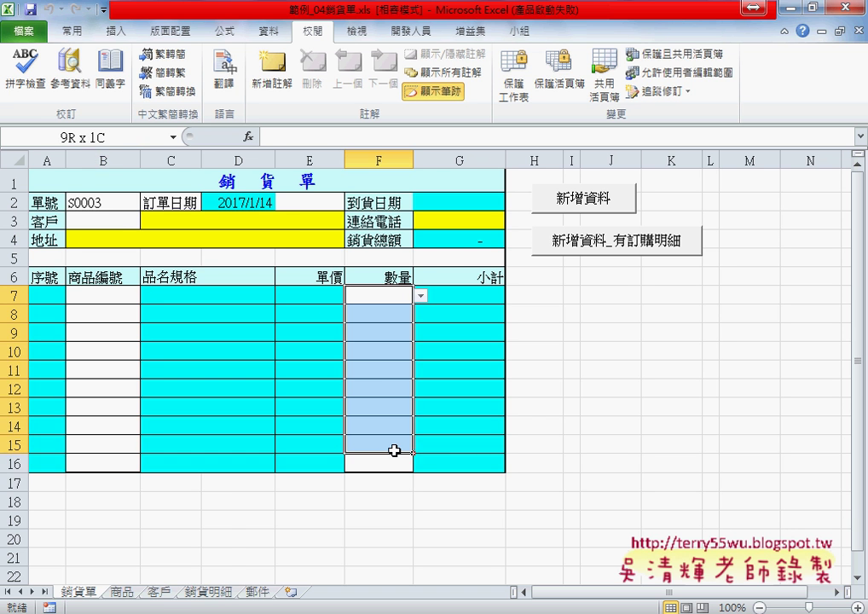
pyautogui.click(224, 582)
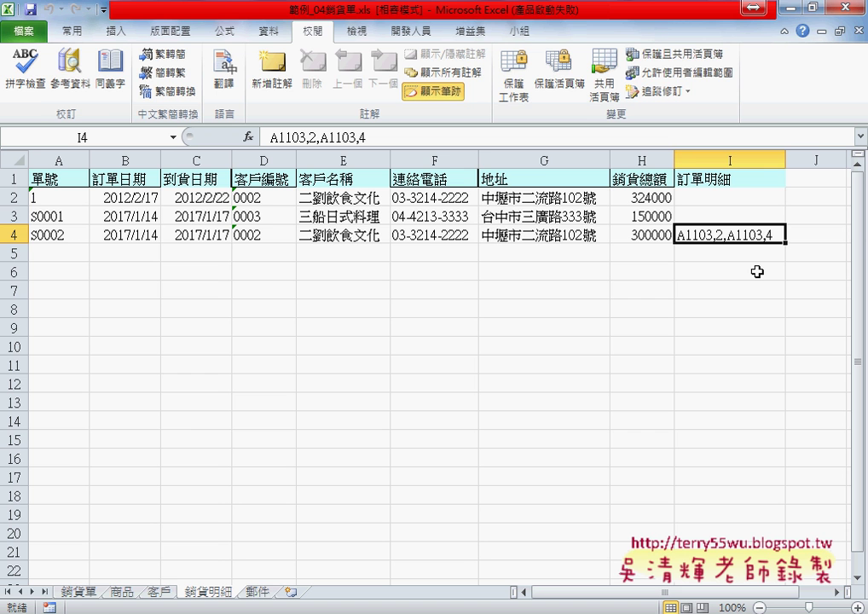
pyautogui.click(269, 31)
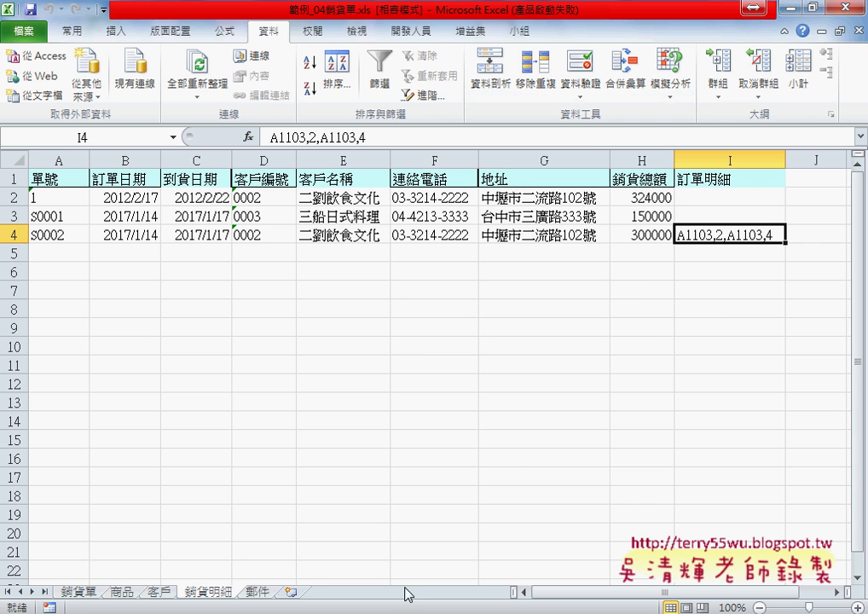
# In the VBA editor, highlight the sales-total line, the For…Next detail loop and Cells(r, "I") = S.
pyautogui.hotkey('alt', 'F11')
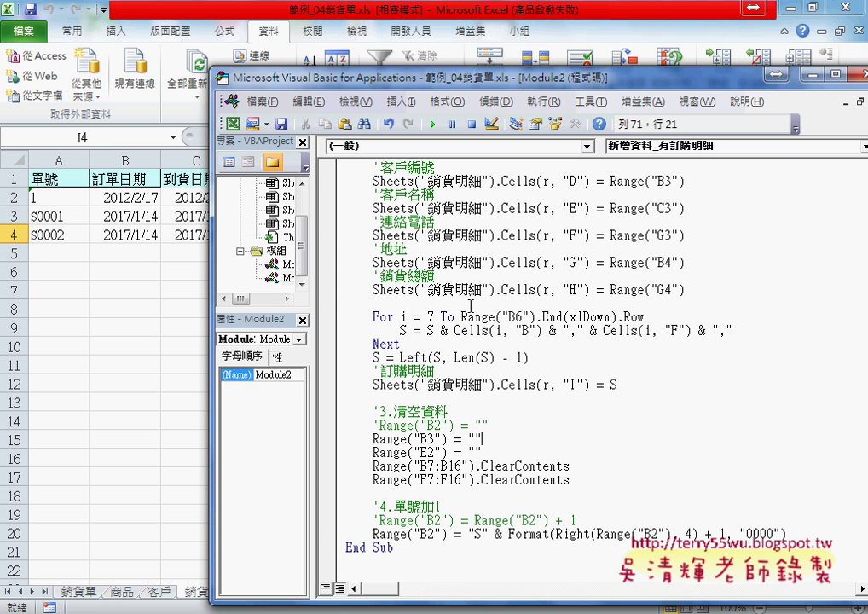
pyautogui.click(688, 290)
pyautogui.moveTo(689, 290); pyautogui.dragTo(322, 290)
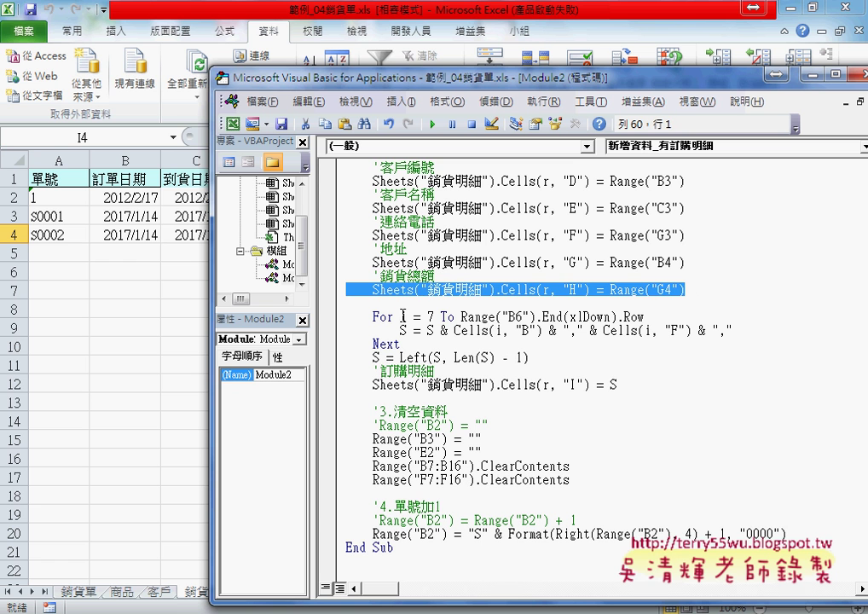
pyautogui.moveTo(620, 384); pyautogui.dragTo(342, 316)
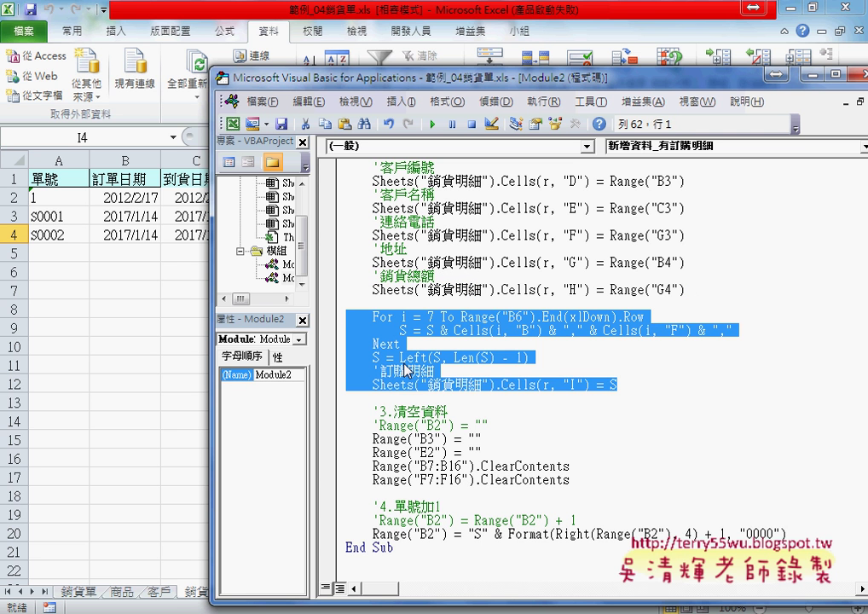
pyautogui.click(606, 386)
pyautogui.moveTo(590, 385); pyautogui.dragTo(395, 387)
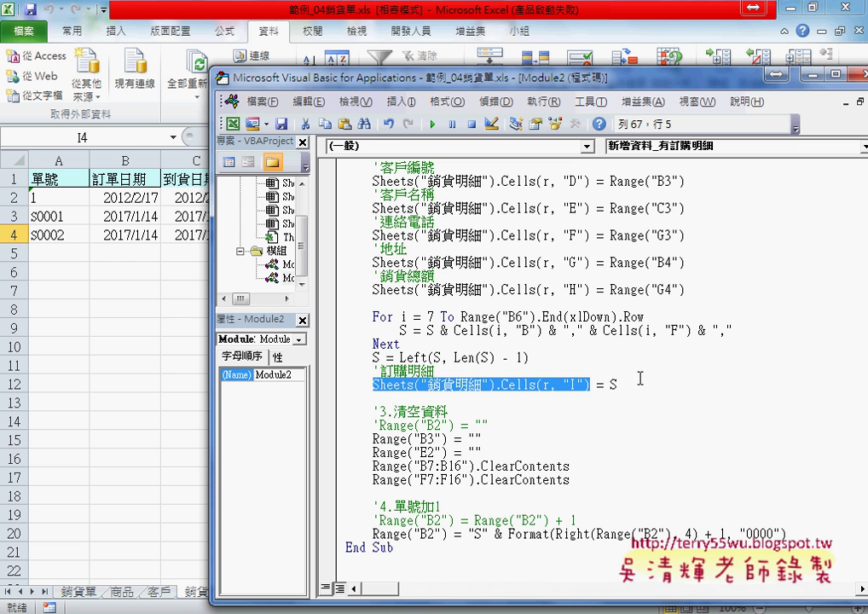
pyautogui.moveTo(616, 385)
pyautogui.mouseDown()
pyautogui.moveTo(321, 324)
pyautogui.moveTo(330, 318)
pyautogui.mouseUp()
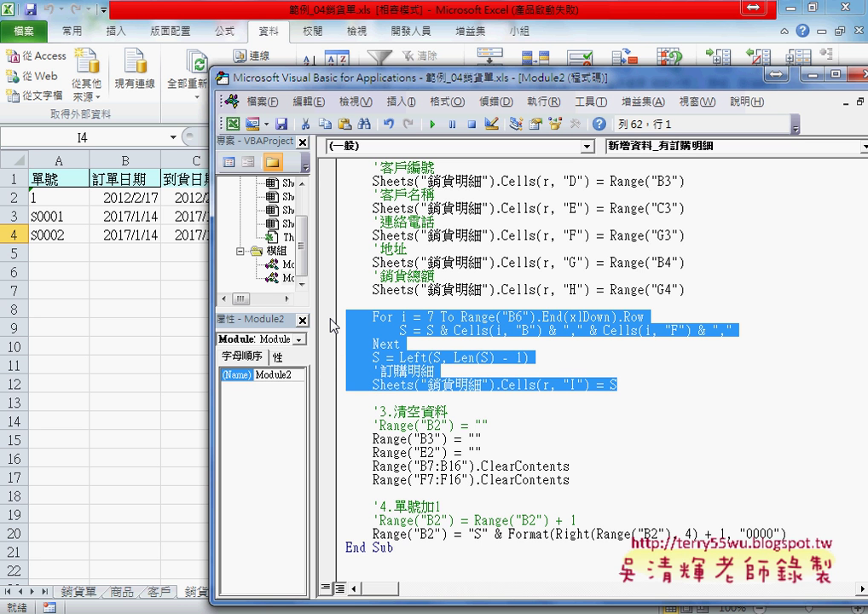